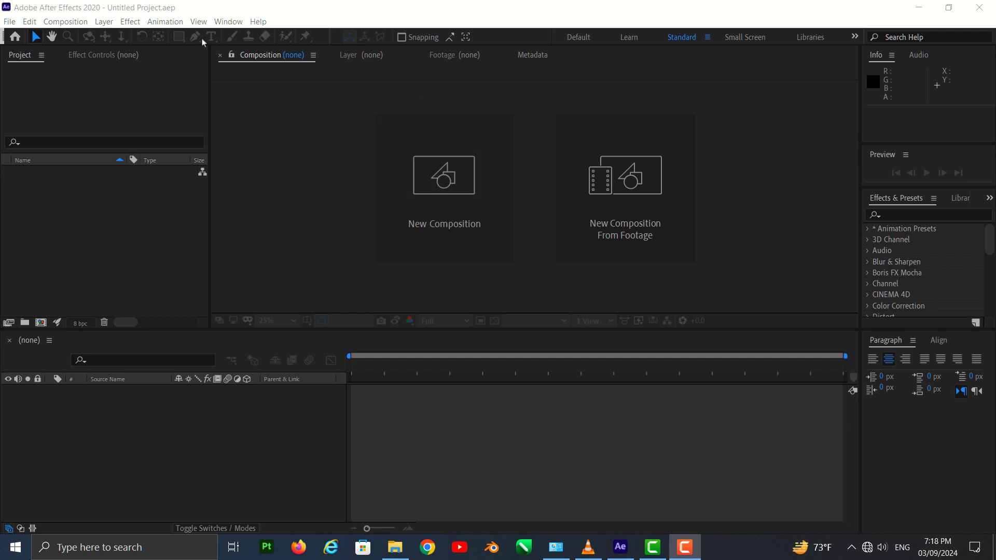
- Create a 1920 × 1080 px composition named "main" with a duration of 0:00:15:00
{"action": "left_click", "coordinate": [440, 228]}
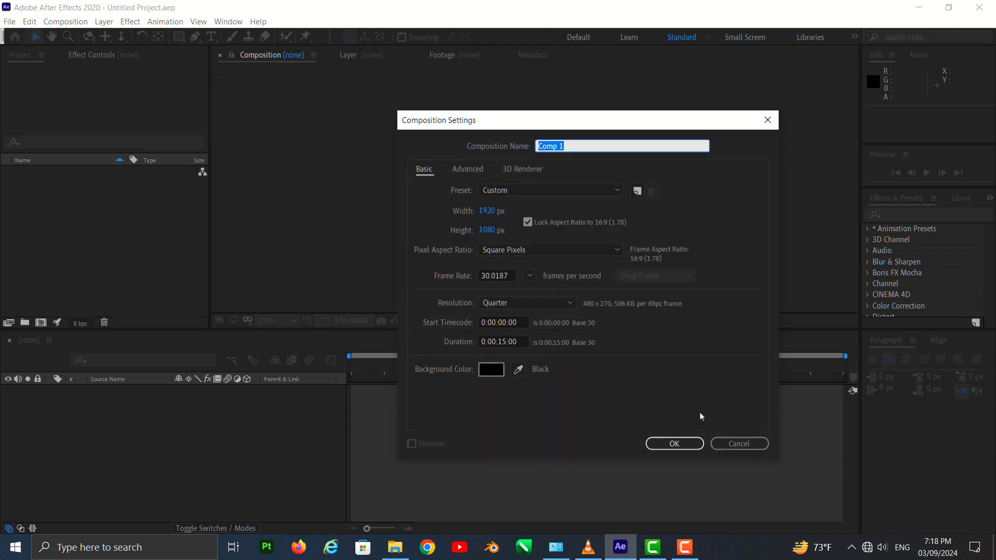
{"action": "type", "text": "main"}
{"action": "left_click", "coordinate": [674, 444]}
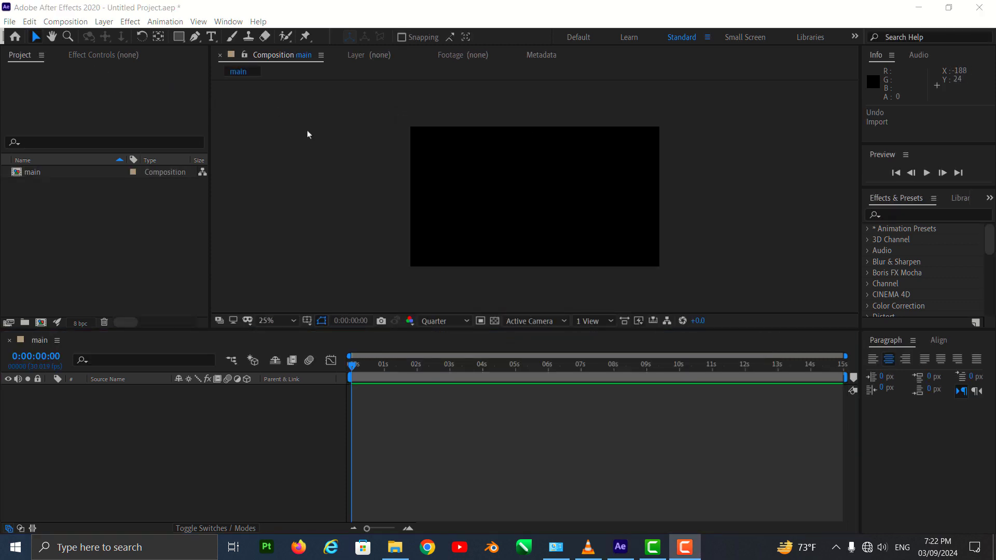
- Import Image.png from the Desktop folder as footage and add it as a layer in the main composition
{"action": "double_click", "coordinate": [110, 216]}
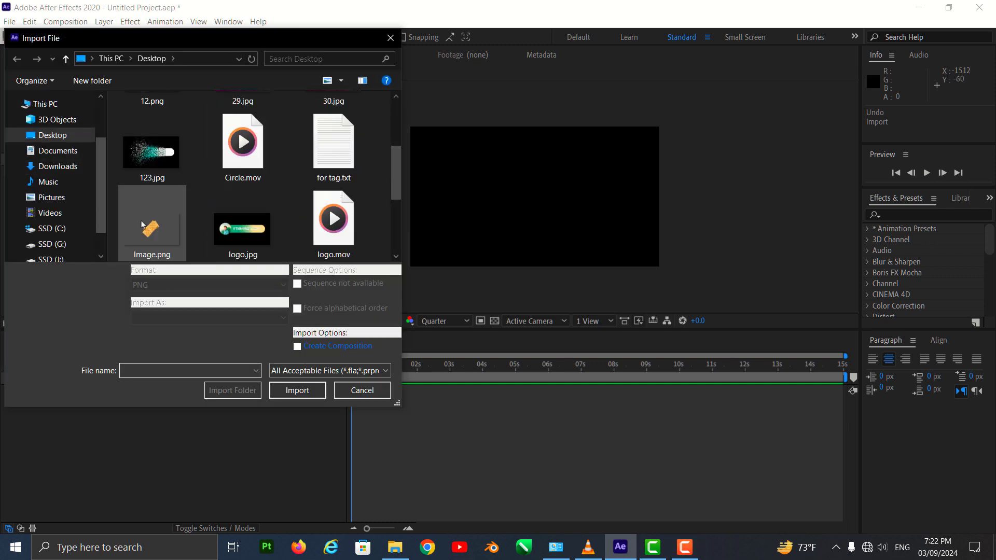
{"action": "left_click", "coordinate": [143, 227]}
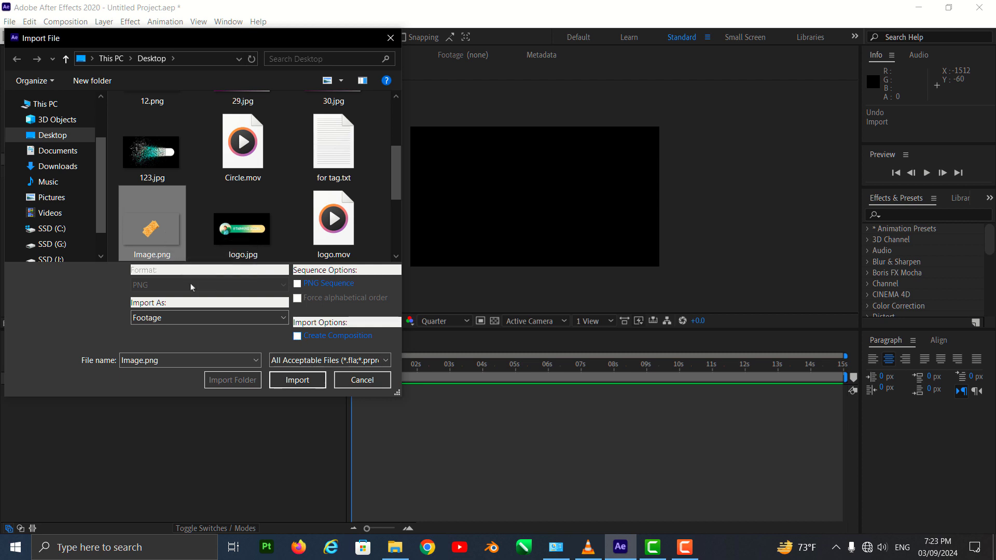
{"action": "left_click", "coordinate": [308, 384]}
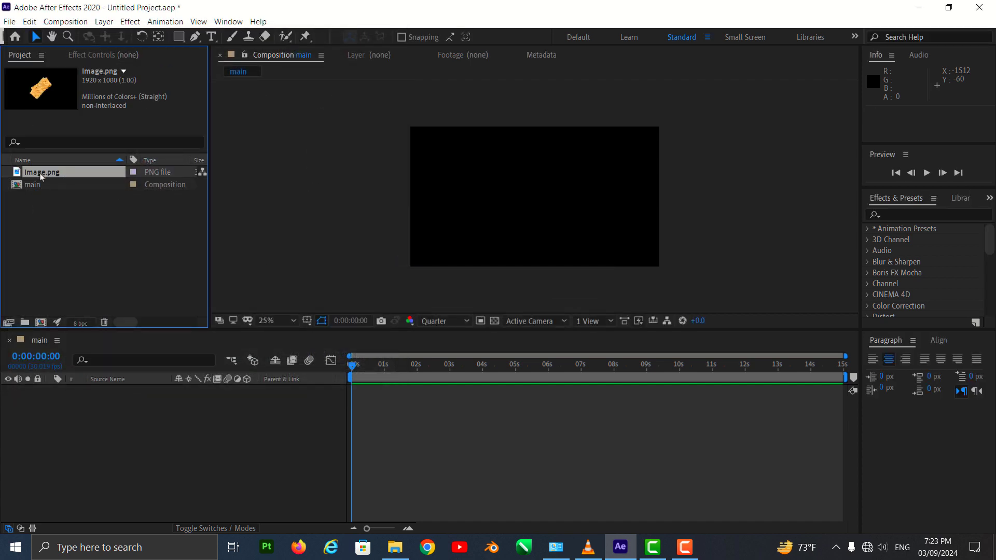
{"action": "left_click_drag", "start_coordinate": [42, 177], "coordinate": [102, 392]}
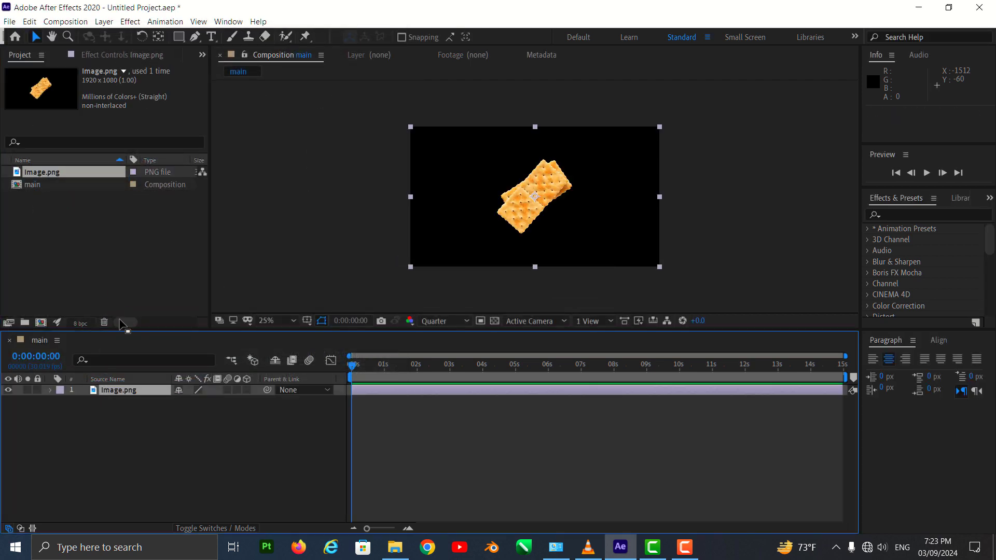
{"action": "key", "text": "F9"}
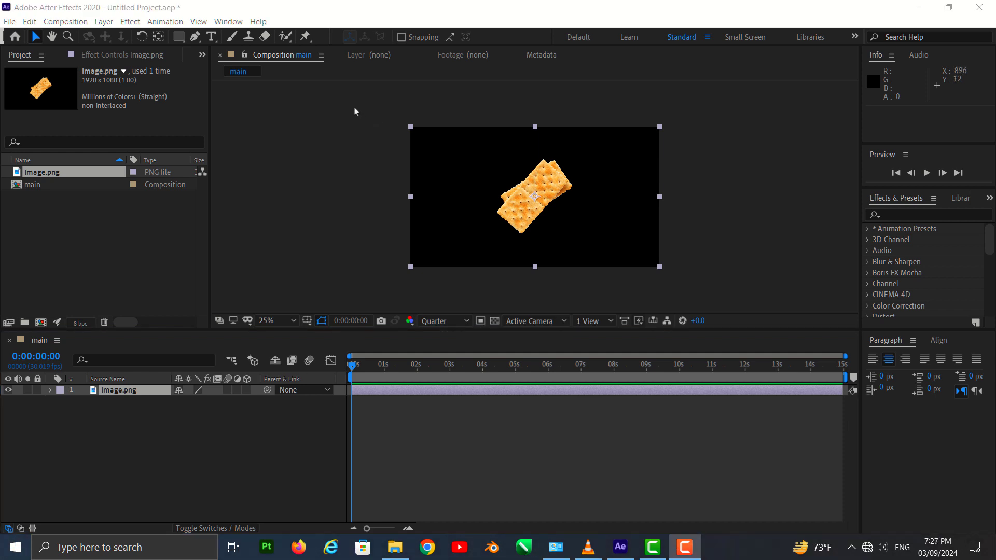
- Pre-compose the Image.png layer as "Bicuit Logo", leaving all attributes in 'main'
{"action": "right_click", "coordinate": [132, 392]}
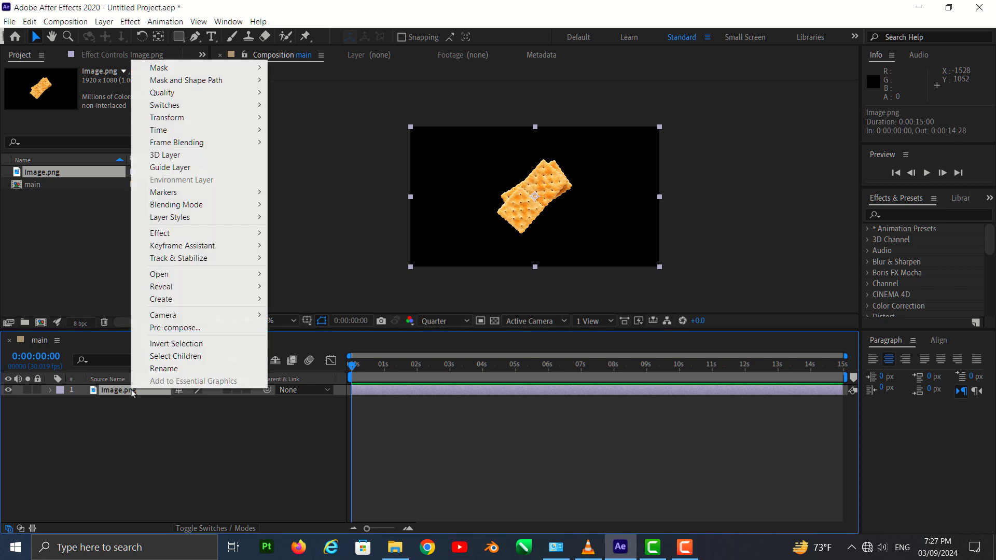
{"action": "left_click", "coordinate": [166, 327]}
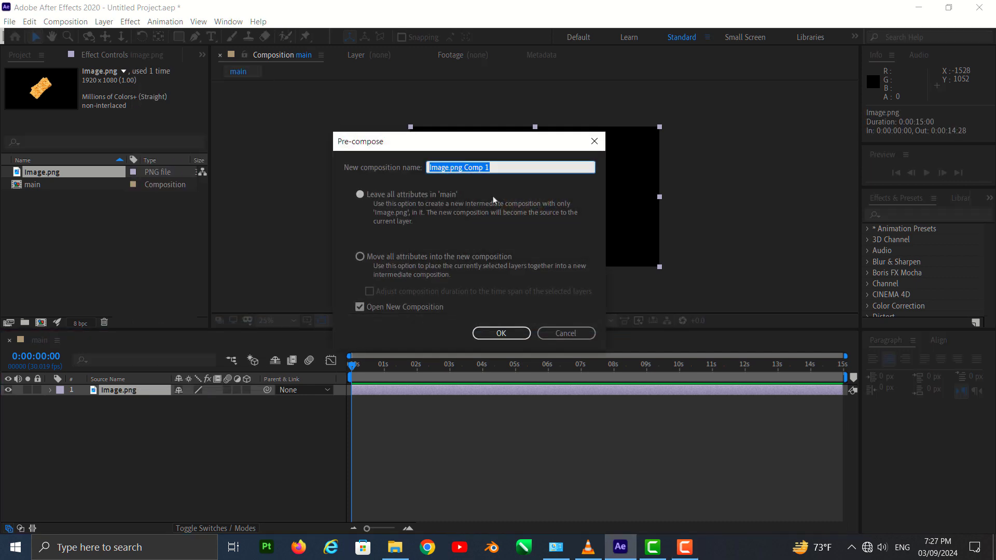
{"action": "type", "text": "Lo"}
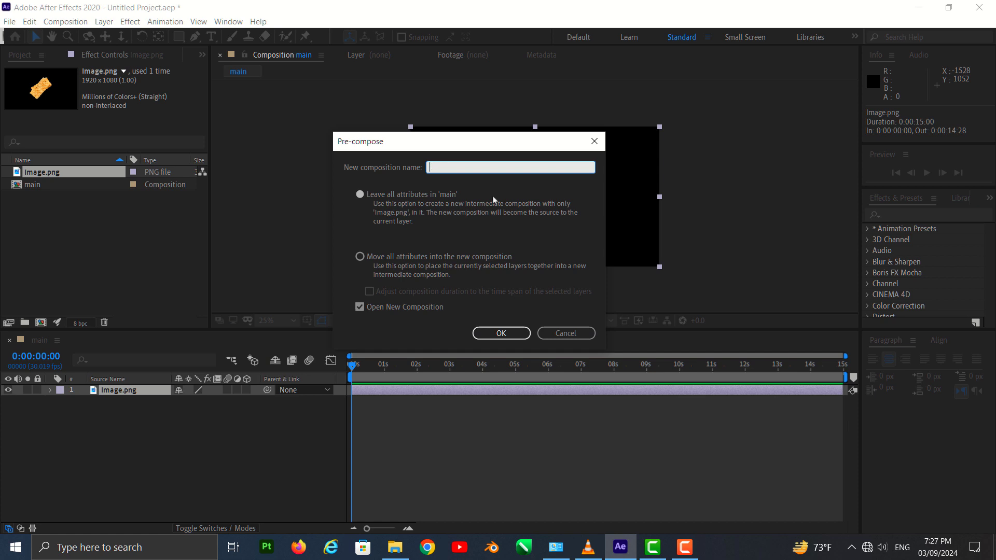
{"action": "type", "text": "Bicui"}
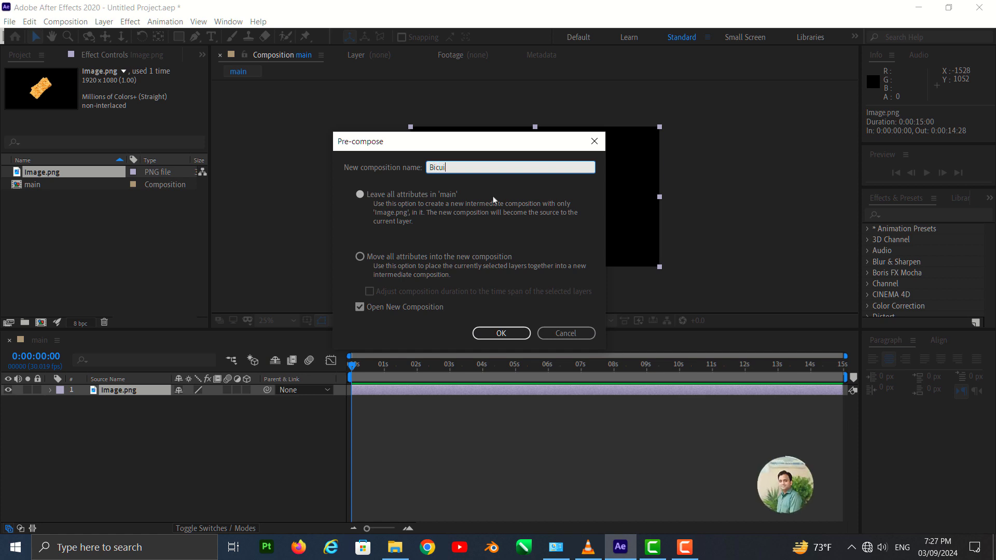
{"action": "type", "text": "t Logo"}
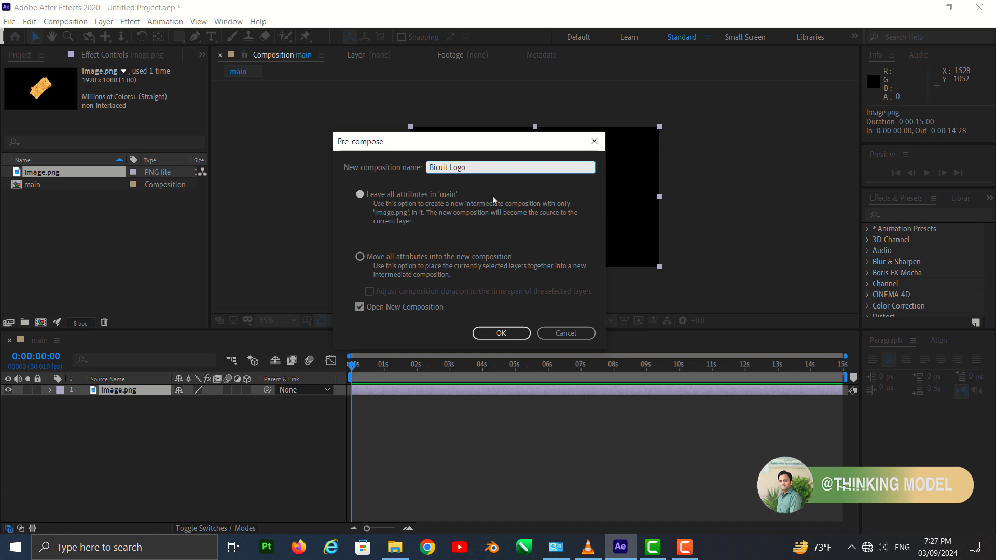
{"action": "left_click", "coordinate": [361, 195]}
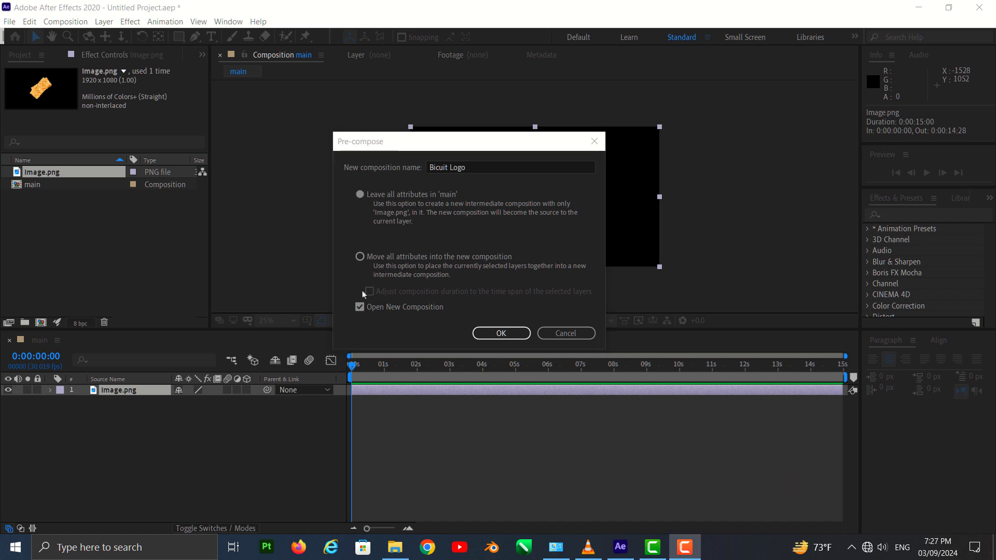
{"action": "left_click", "coordinate": [480, 333]}
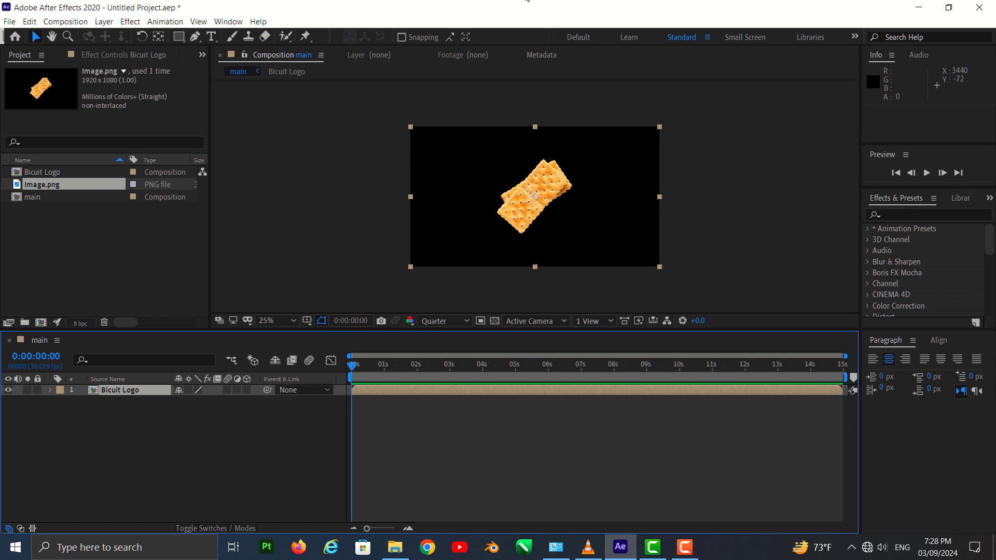
- Find the Shatter effect in the Effects & Presets list and apply it to the Bicuit Logo layer
{"action": "left_click", "coordinate": [228, 21]}
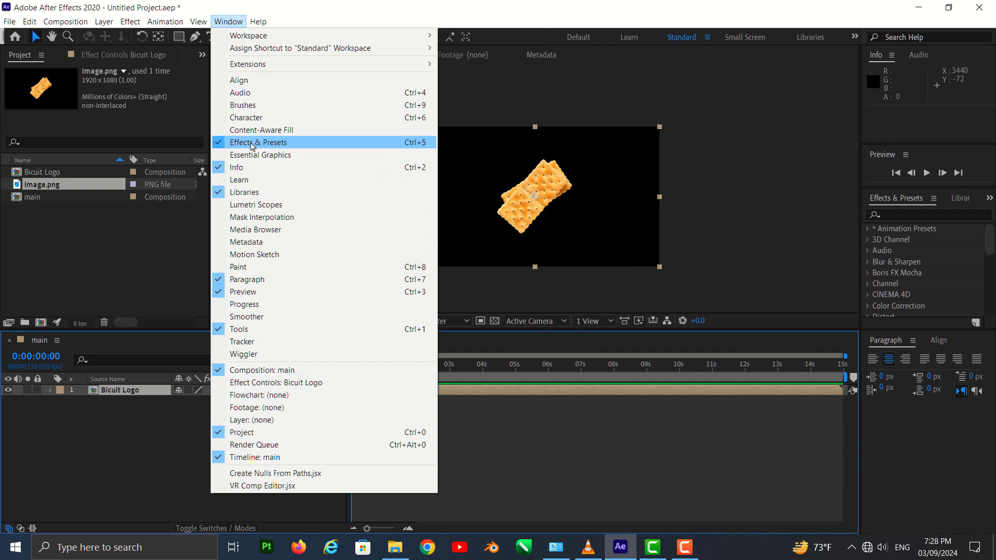
{"action": "left_click", "coordinate": [903, 215]}
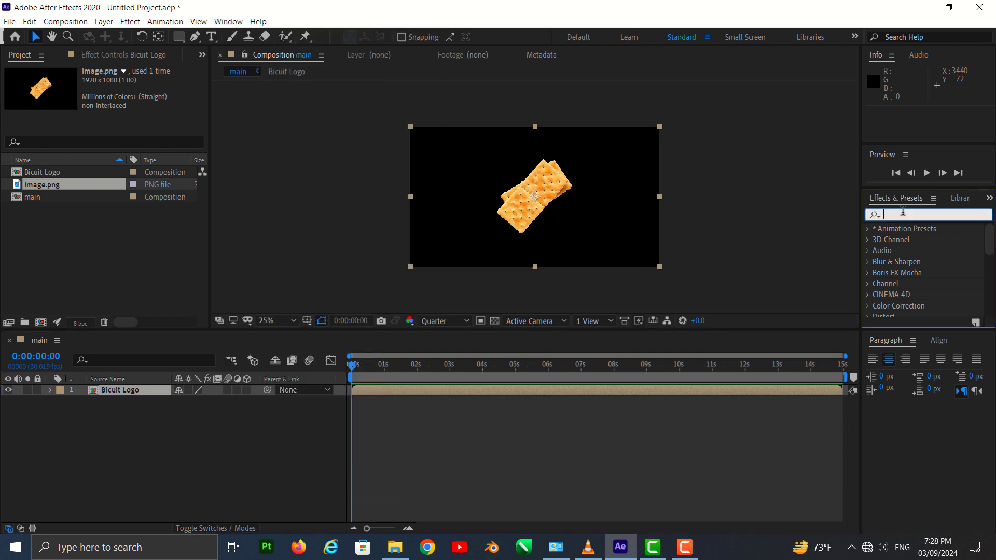
{"action": "type", "text": "Shatter"}
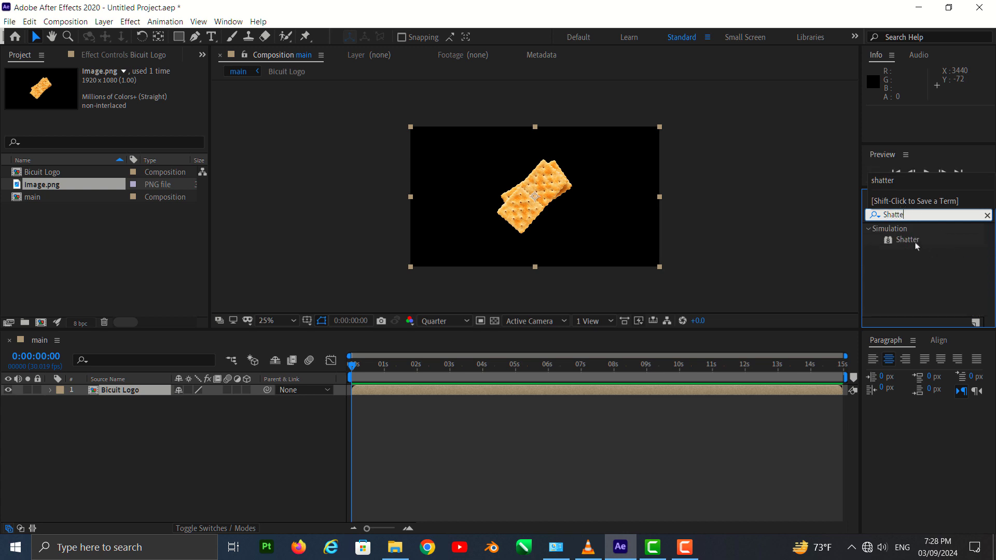
{"action": "left_click_drag", "start_coordinate": [916, 246], "coordinate": [565, 220]}
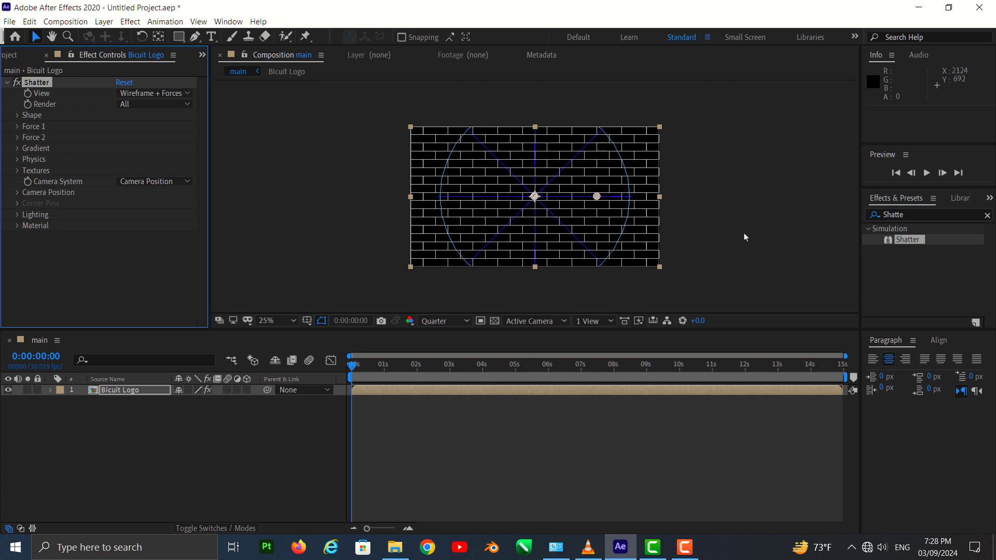
{"action": "left_click", "coordinate": [221, 115]}
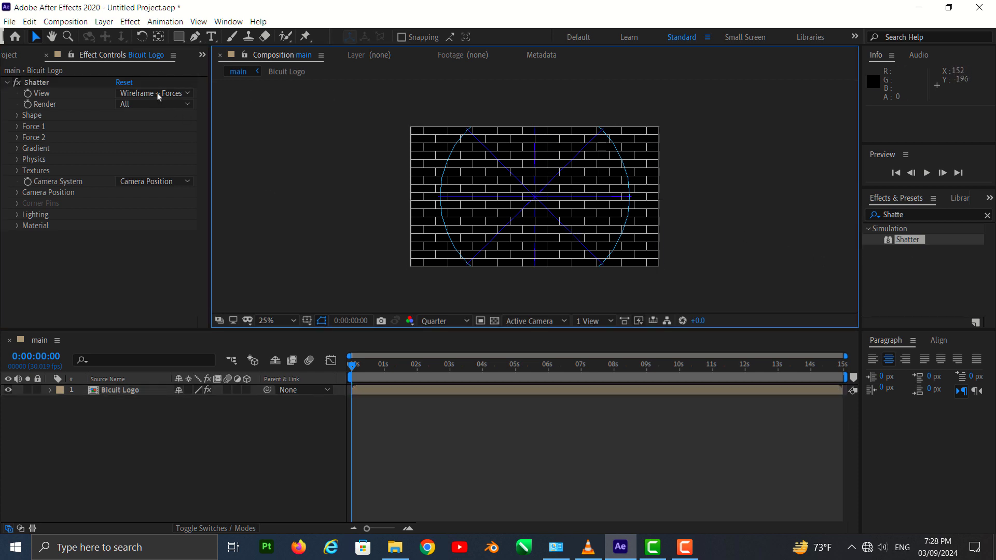
- Set the Shatter effect's View to Rendered and scrub the start of the timeline to preview the break-up
{"action": "key", "text": "F9"}
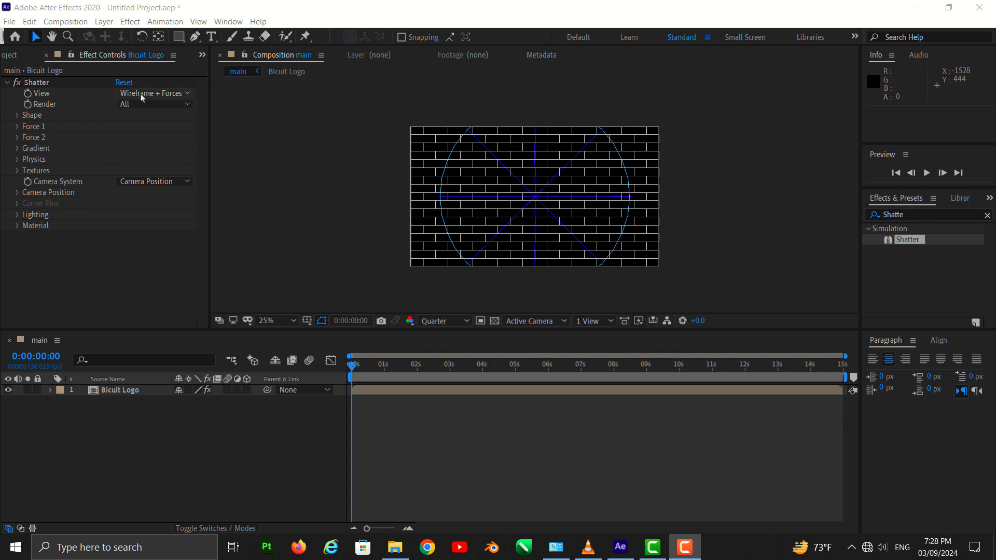
{"action": "mouse_move", "coordinate": [353, 368]}
{"action": "left_mouse_down"}
{"action": "mouse_move", "coordinate": [383, 373]}
{"action": "mouse_move", "coordinate": [345, 370]}
{"action": "left_mouse_up"}
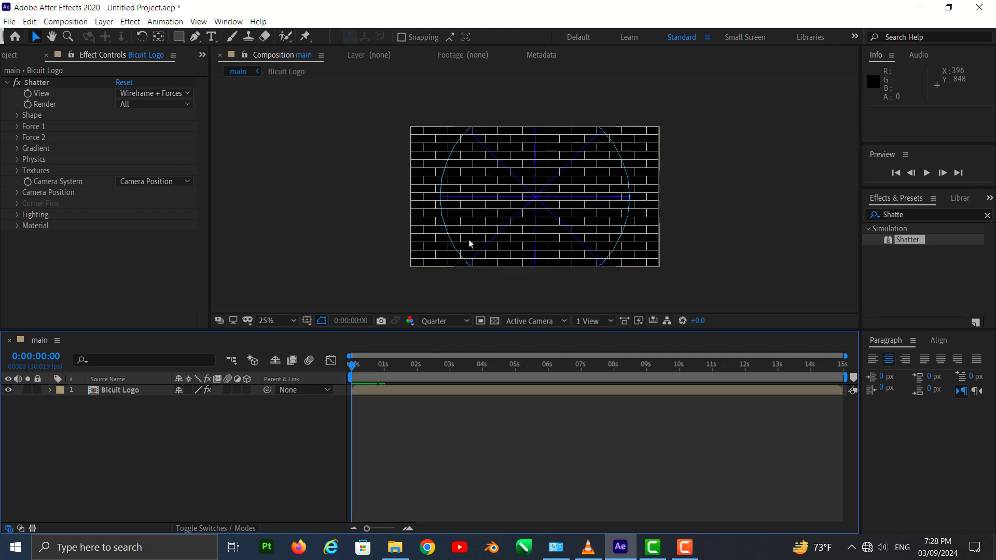
{"action": "left_click", "coordinate": [158, 100]}
{"action": "left_click", "coordinate": [162, 104]}
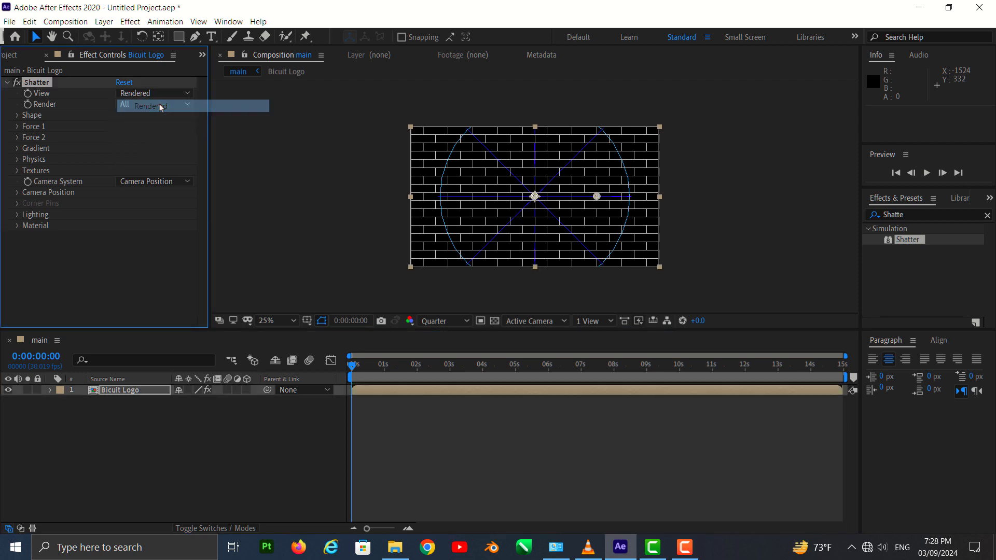
{"action": "mouse_move", "coordinate": [354, 368]}
{"action": "left_mouse_down"}
{"action": "mouse_move", "coordinate": [386, 368]}
{"action": "mouse_move", "coordinate": [337, 364]}
{"action": "left_mouse_up"}
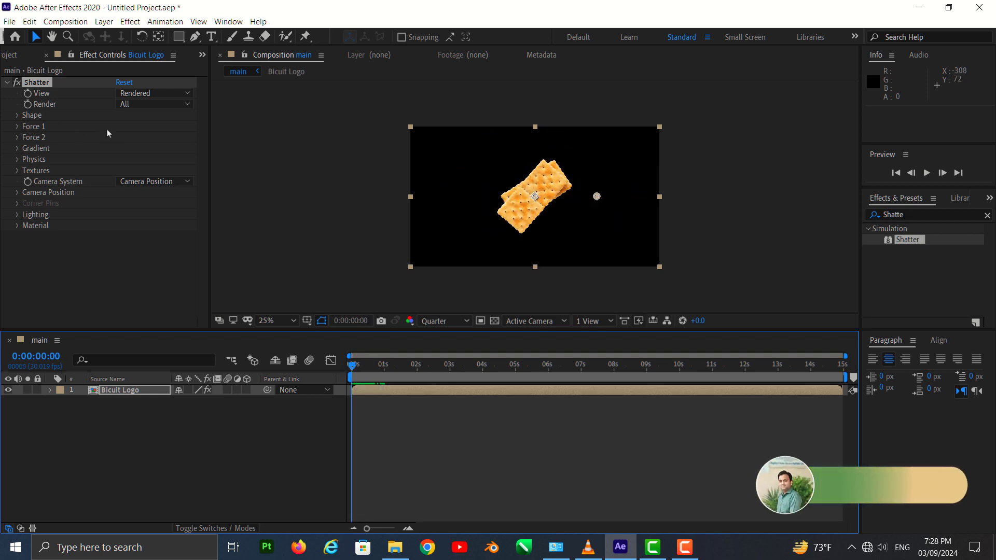
- Set the Shatter effect's shape pattern to Glass and scrub the timeline start to check the pieces
{"action": "left_click", "coordinate": [124, 105]}
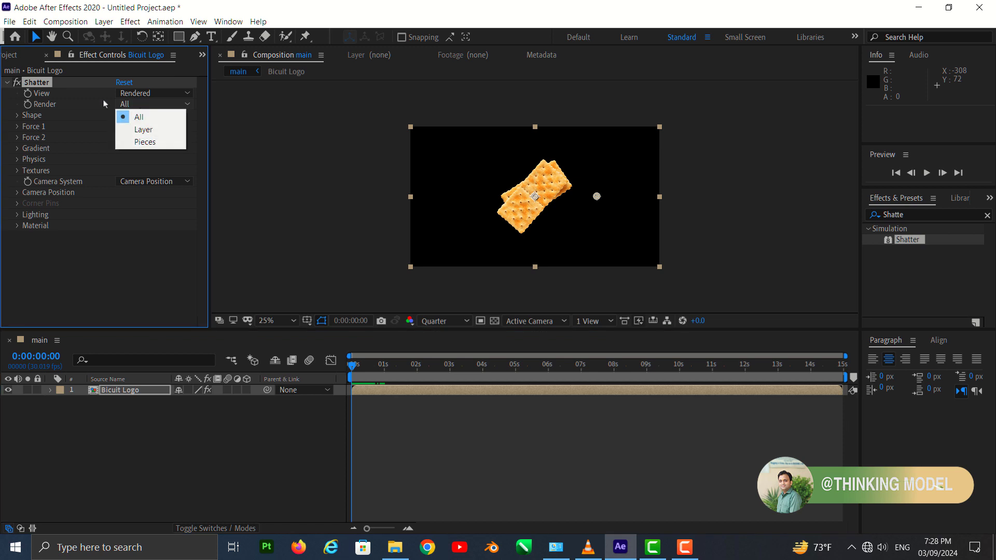
{"action": "left_click", "coordinate": [246, 161]}
{"action": "left_click", "coordinate": [21, 115]}
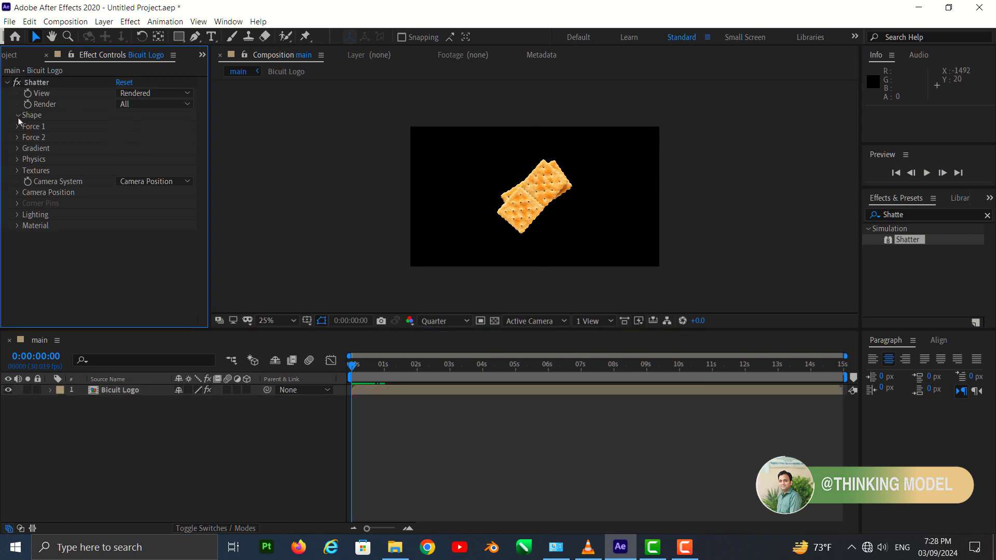
{"action": "left_click", "coordinate": [159, 130]}
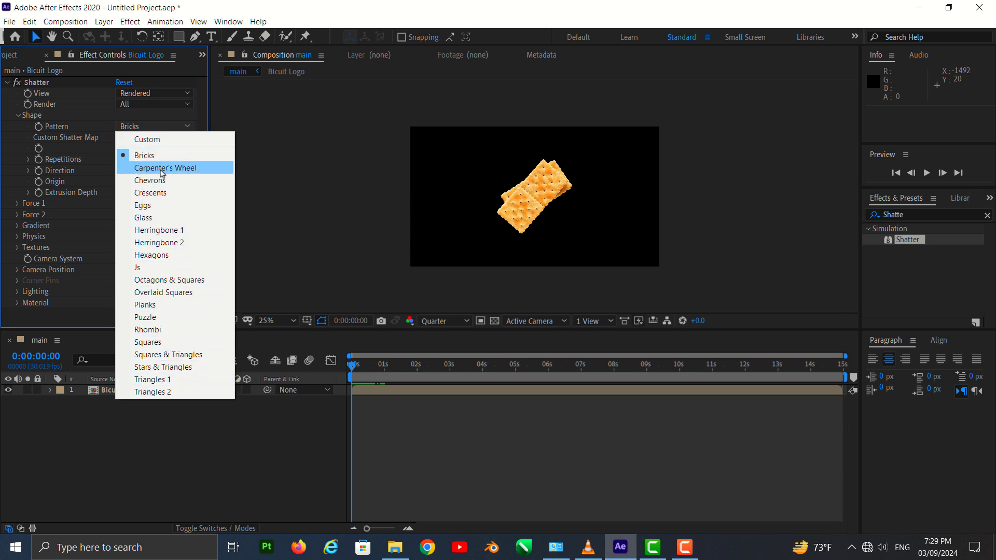
{"action": "left_click", "coordinate": [165, 220]}
{"action": "mouse_move", "coordinate": [352, 368]}
{"action": "left_mouse_down"}
{"action": "mouse_move", "coordinate": [362, 370]}
{"action": "mouse_move", "coordinate": [344, 370]}
{"action": "left_mouse_up"}
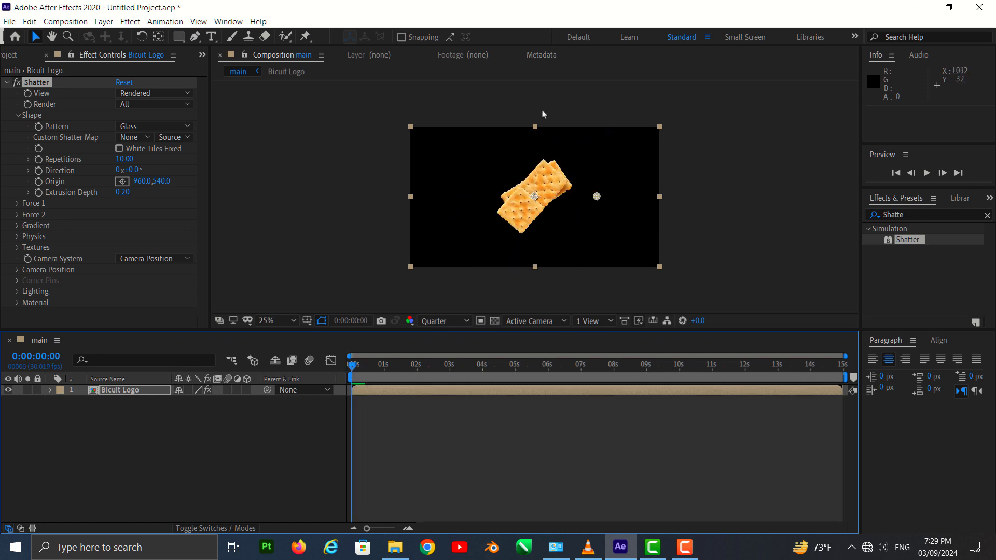
- Scrub the Glass shatter once more and try moving the Bicuit Logo layer lower in the frame
{"action": "key", "text": "F9"}
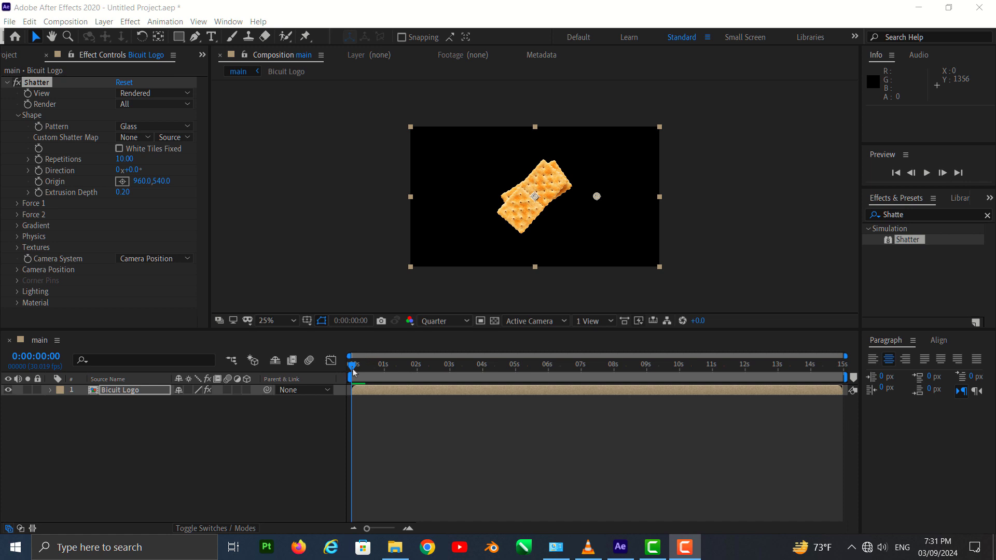
{"action": "mouse_move", "coordinate": [354, 369]}
{"action": "left_mouse_down"}
{"action": "mouse_move", "coordinate": [384, 369]}
{"action": "mouse_move", "coordinate": [352, 369]}
{"action": "left_mouse_up"}
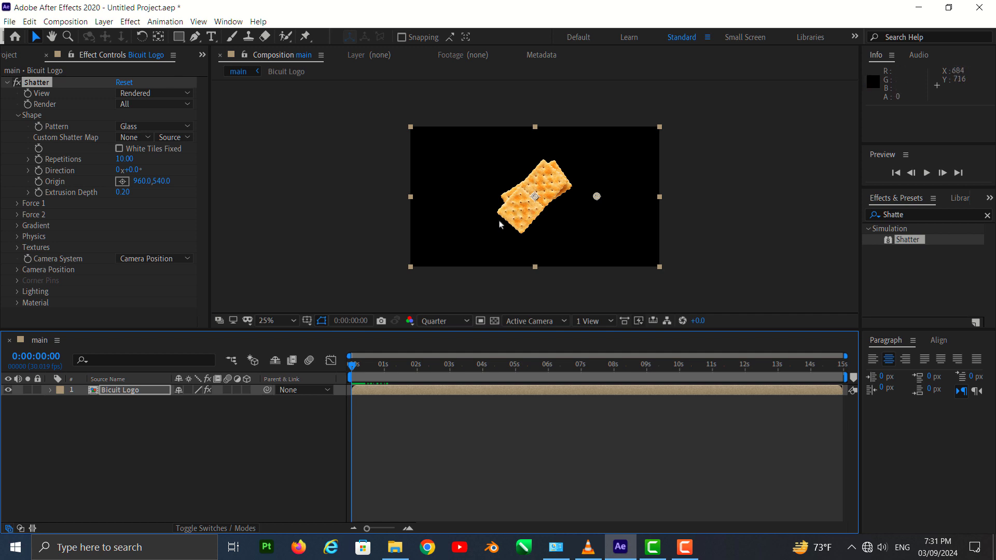
{"action": "left_click_drag", "start_coordinate": [500, 249], "coordinate": [501, 276]}
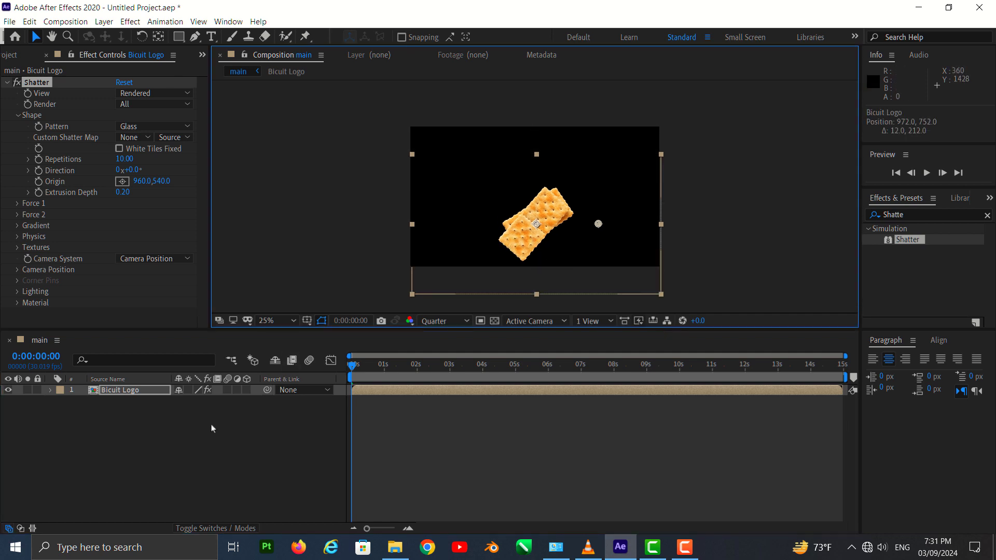
{"action": "key", "text": "ctrl+z"}
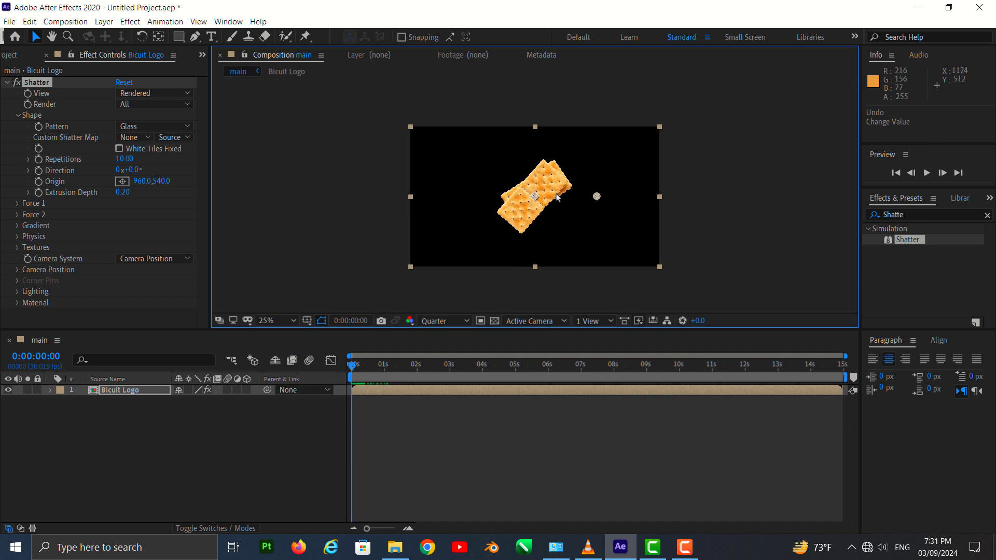
- Create a black 1920 × 1080 px solid layer named "Masking" in the main composition
{"action": "right_click", "coordinate": [250, 444]}
{"action": "mouse_move", "coordinate": [323, 328]}
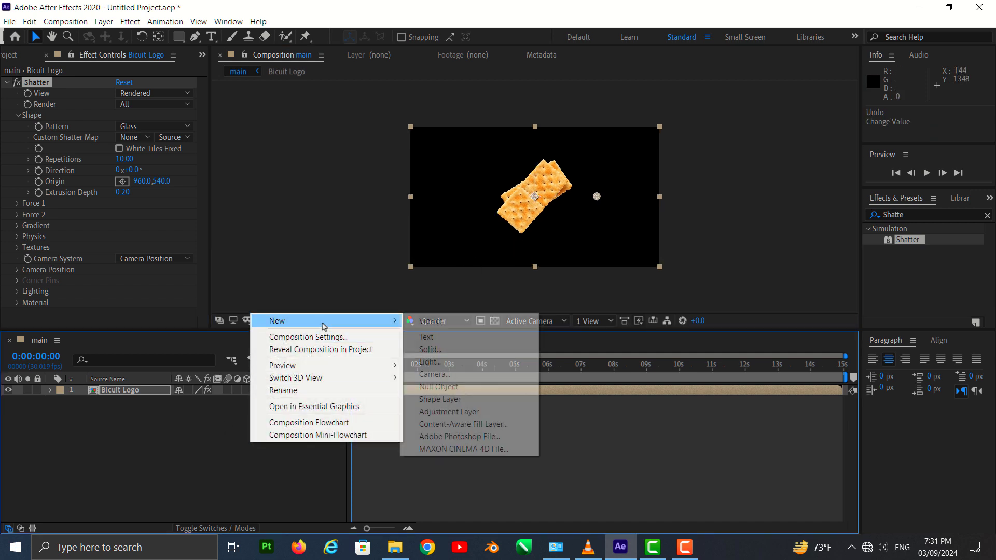
{"action": "left_click", "coordinate": [422, 350]}
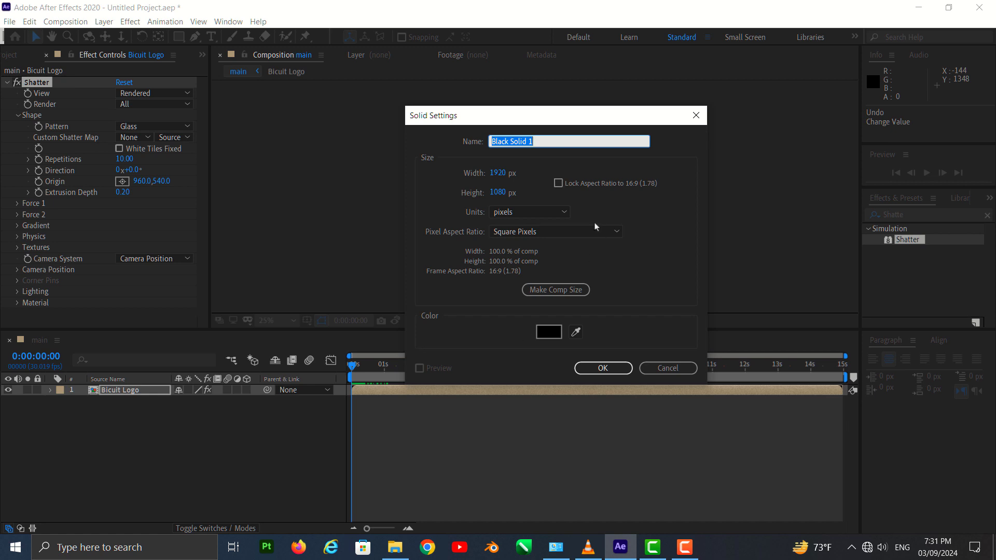
{"action": "type", "text": "Masking"}
{"action": "left_click", "coordinate": [591, 368]}
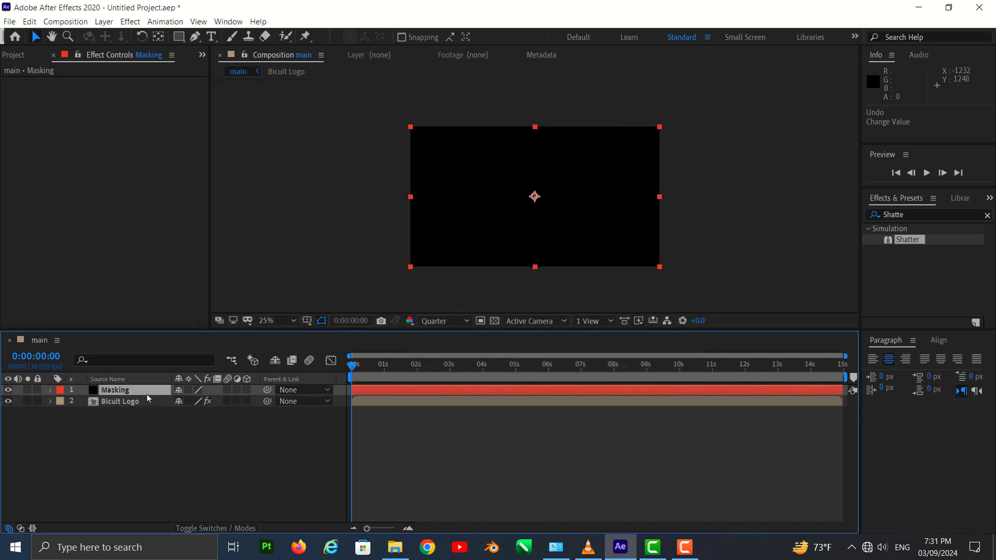
- Search the effects for "fill" and apply the Fill effect to the Masking layer
{"action": "left_click", "coordinate": [910, 215]}
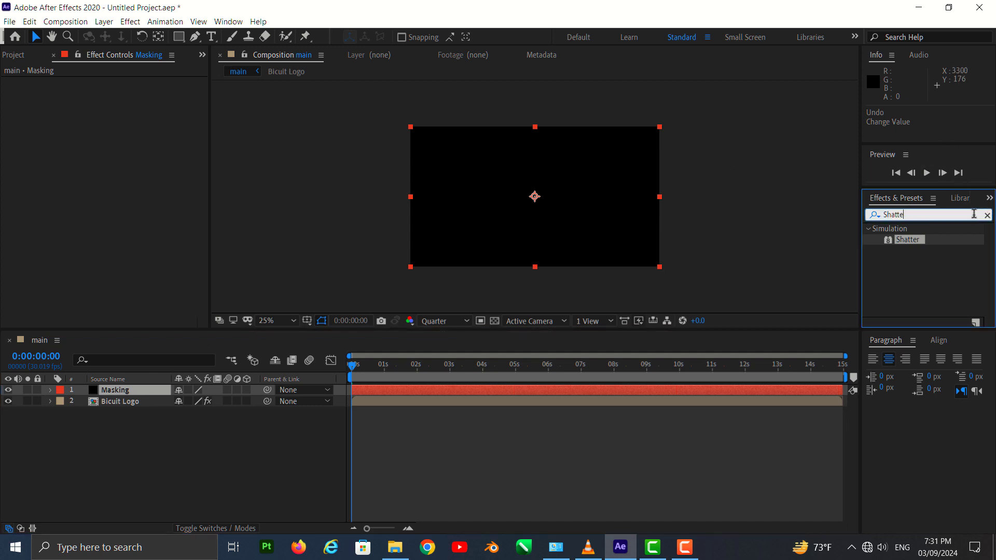
{"action": "type", "text": "Shatte"}
{"action": "left_click", "coordinate": [987, 216]}
{"action": "type", "text": "fill"}
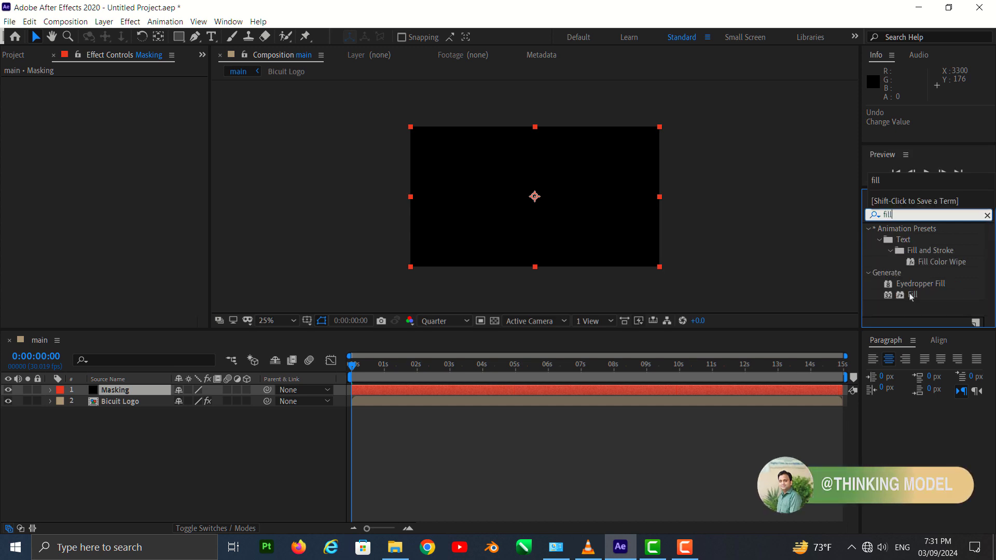
{"action": "left_click_drag", "start_coordinate": [912, 294], "coordinate": [148, 390]}
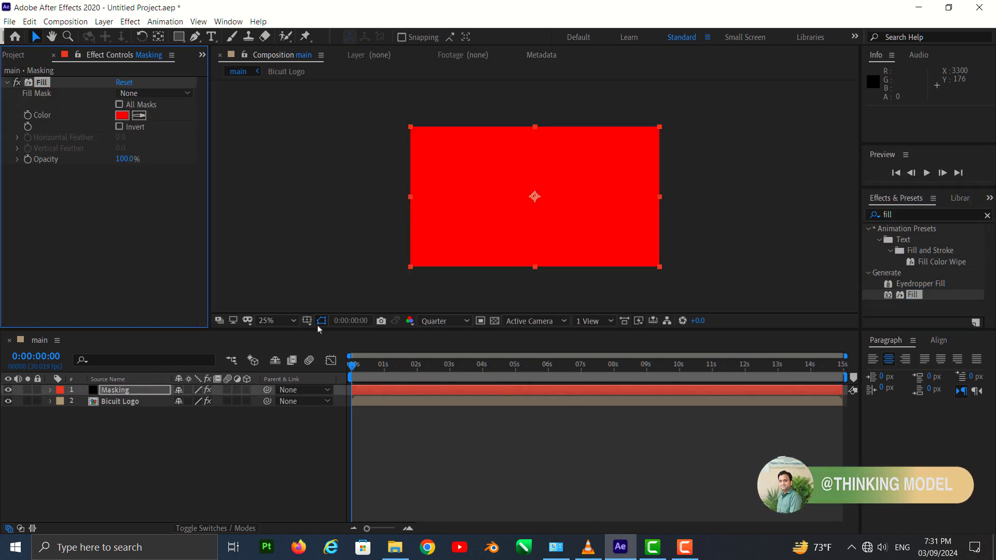
- Set the Fill effect's colour to white (FFFFFF)
{"action": "left_click", "coordinate": [122, 115]}
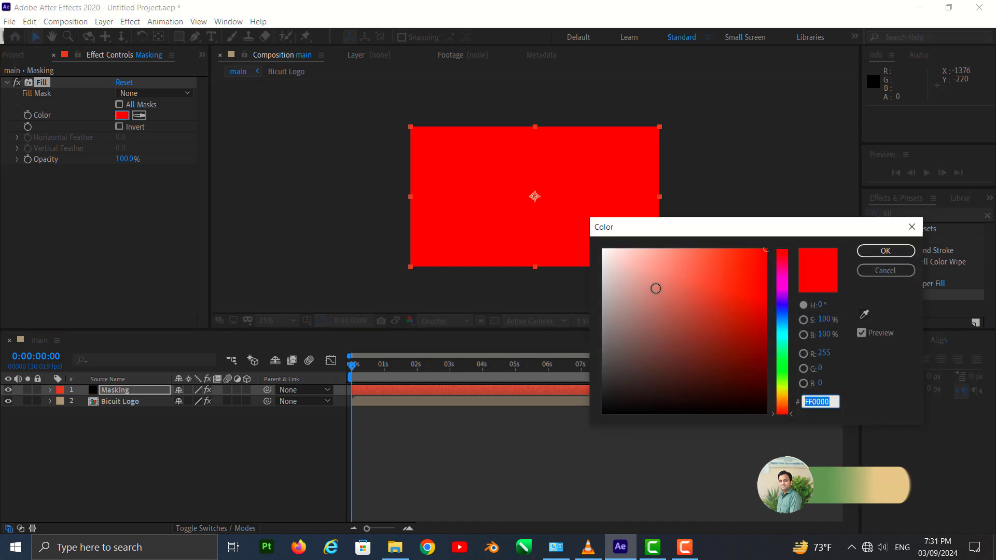
{"action": "left_click", "coordinate": [603, 250]}
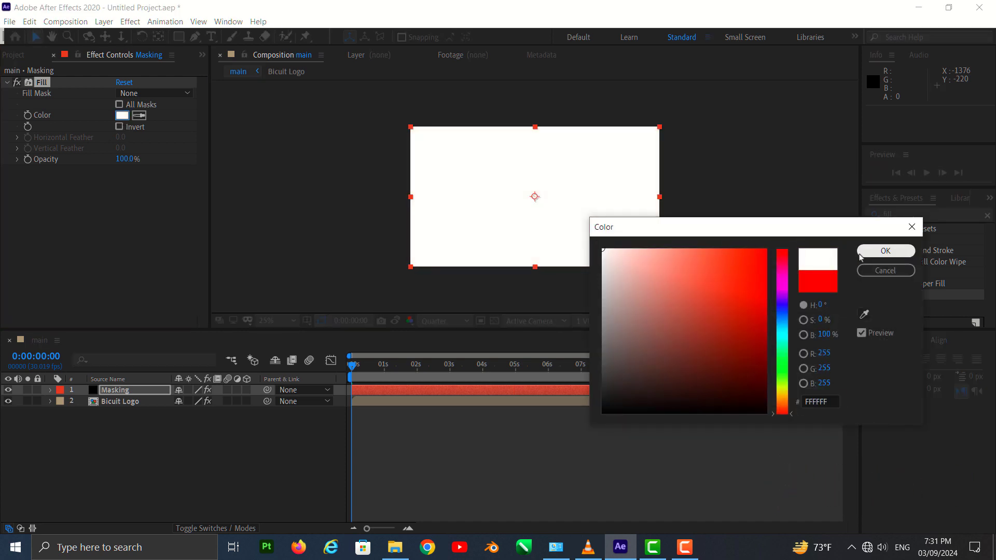
{"action": "left_click", "coordinate": [885, 251]}
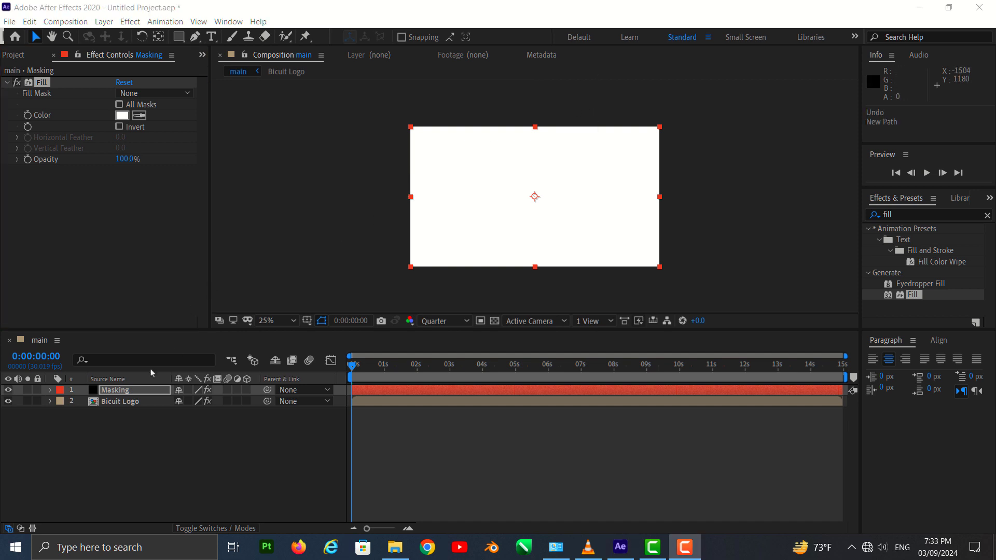
- Hide the Masking layer and draw a closed eight-point Pen mask on it around the biscuit's lower-left end
{"action": "left_click", "coordinate": [6, 393]}
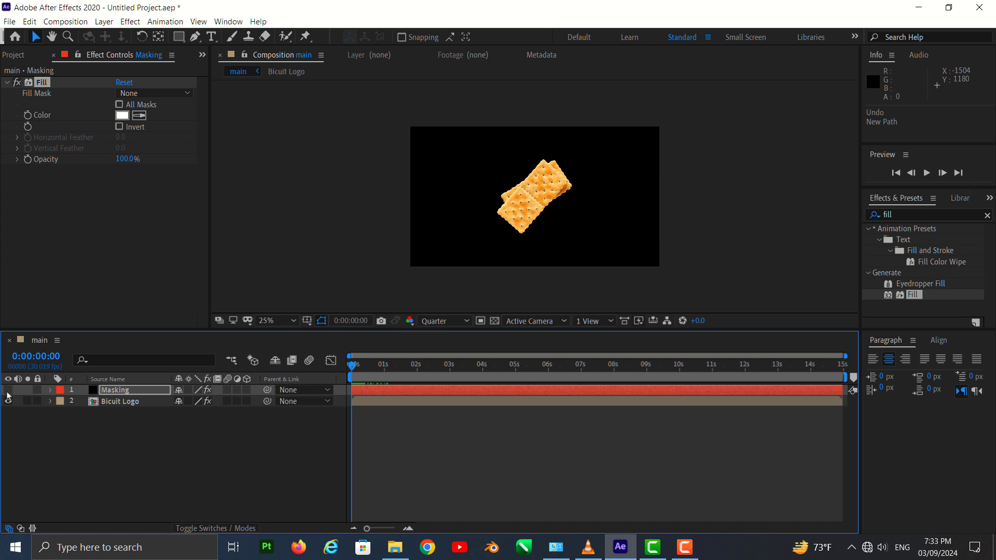
{"action": "left_click", "coordinate": [195, 37]}
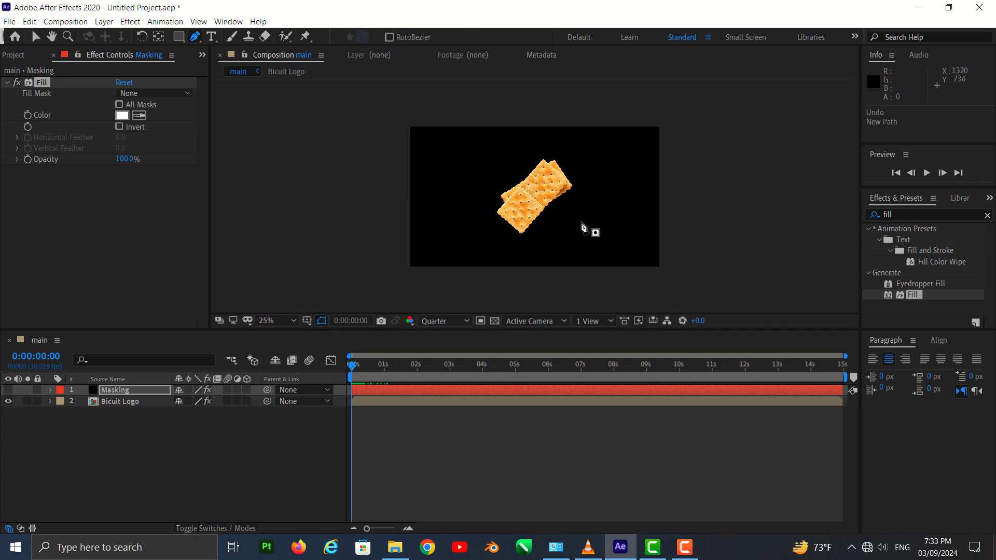
{"action": "left_click", "coordinate": [489, 220]}
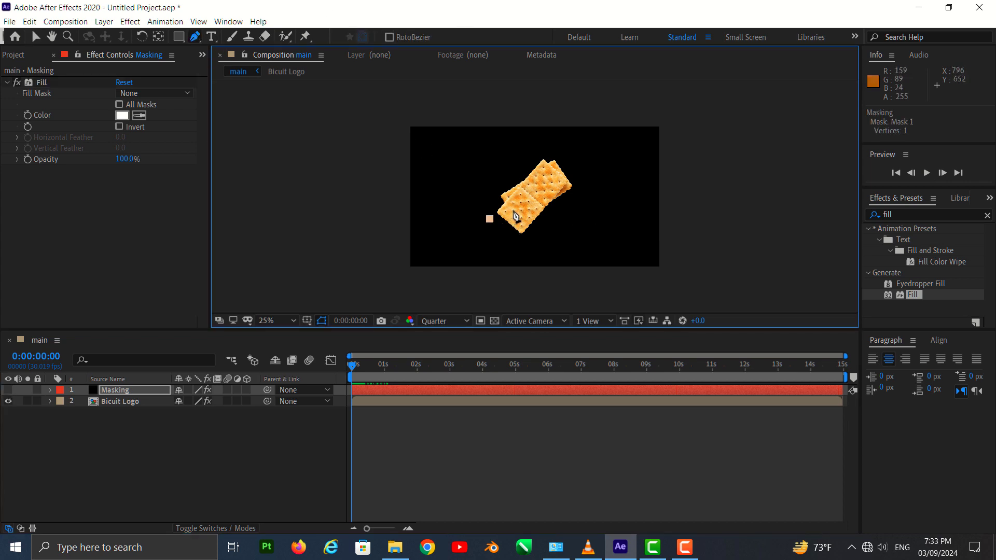
{"action": "left_click", "coordinate": [514, 207]}
{"action": "left_click", "coordinate": [528, 207]}
{"action": "left_click", "coordinate": [543, 216]}
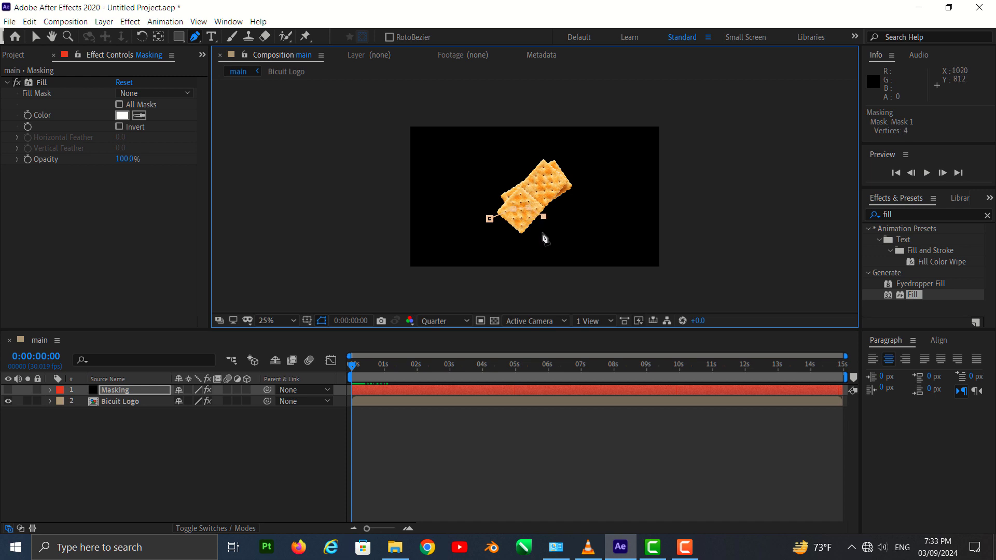
{"action": "left_click", "coordinate": [543, 234]}
{"action": "left_click", "coordinate": [534, 247]}
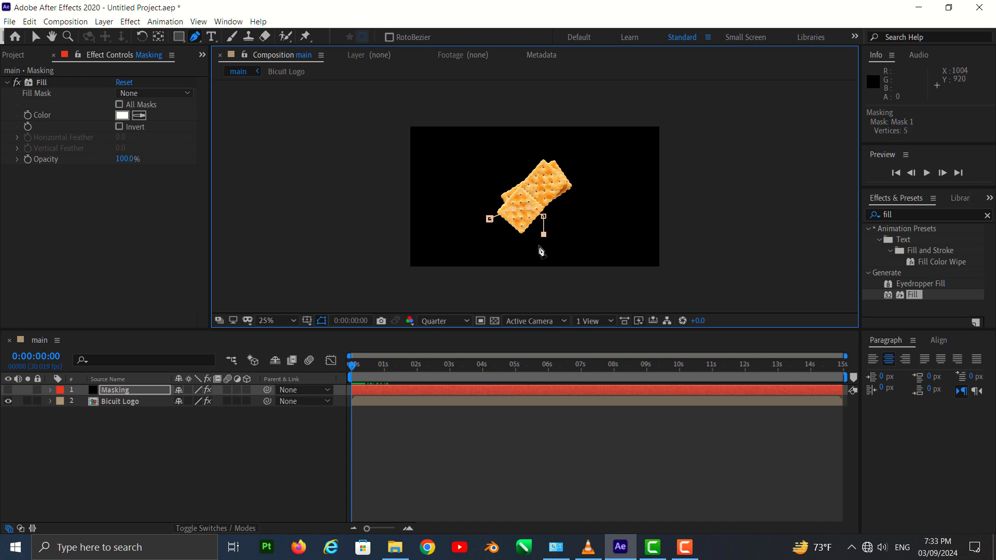
{"action": "left_click", "coordinate": [492, 240]}
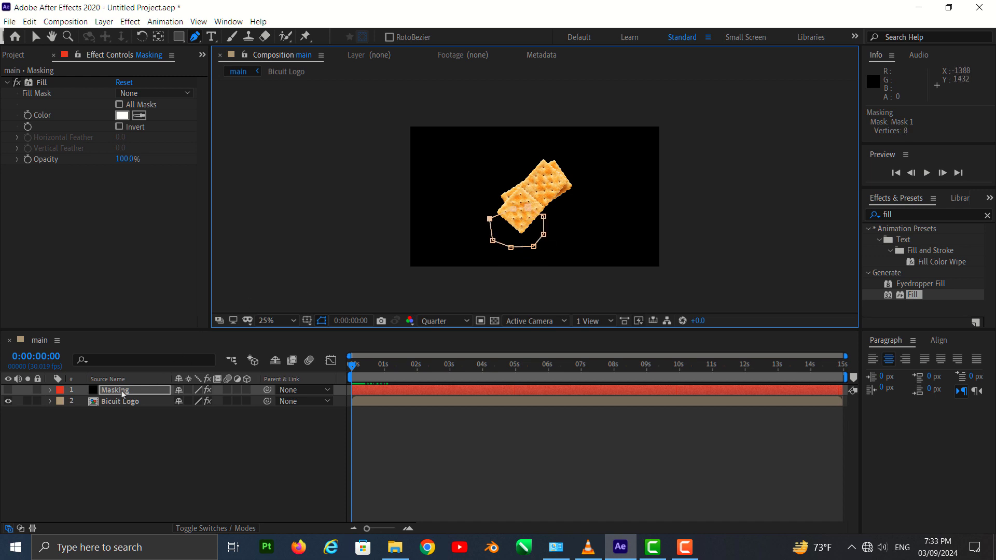
- Expand the Masking layer's properties, make the layer visible again and return to the Selection tool
{"action": "left_click", "coordinate": [51, 391]}
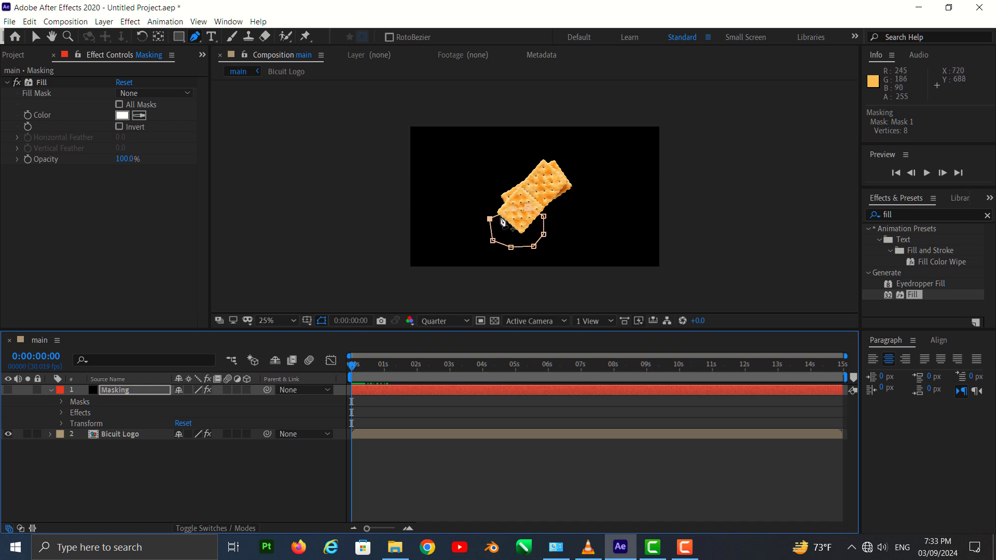
{"action": "left_click", "coordinate": [9, 392]}
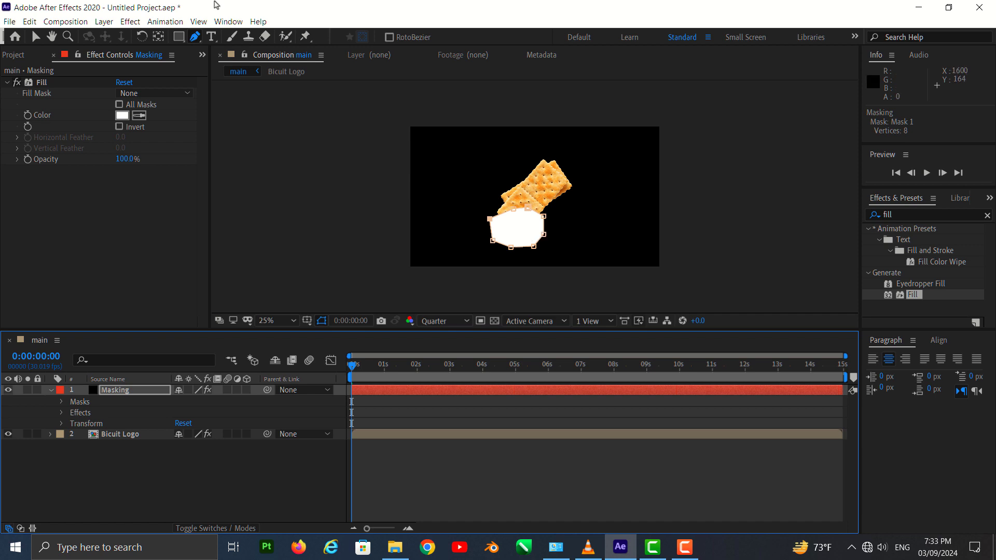
{"action": "left_click", "coordinate": [36, 37]}
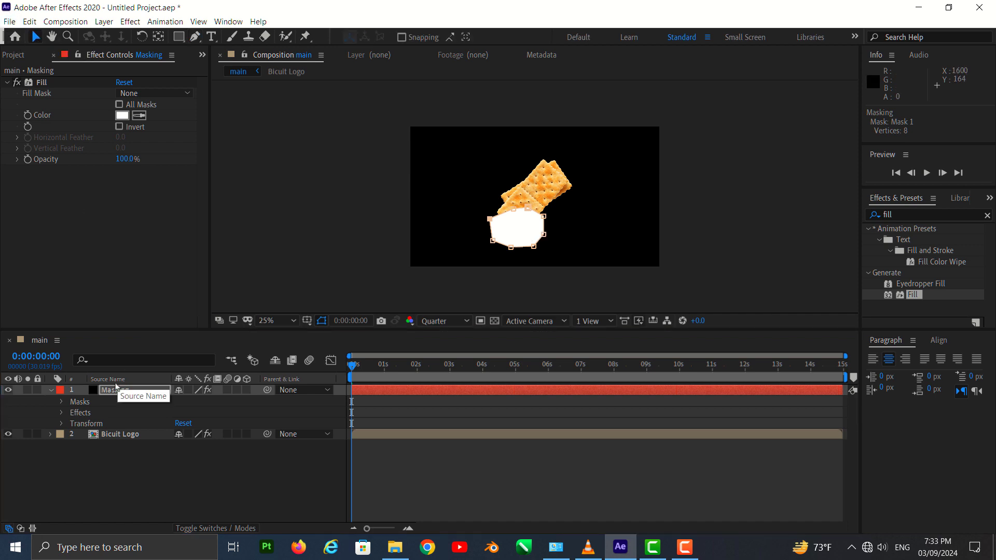
- Set the Bicuit Logo layer's Shatter gradient layer to Masking, using Effects & Masks as its source
{"action": "left_click", "coordinate": [95, 444]}
{"action": "left_click", "coordinate": [102, 435]}
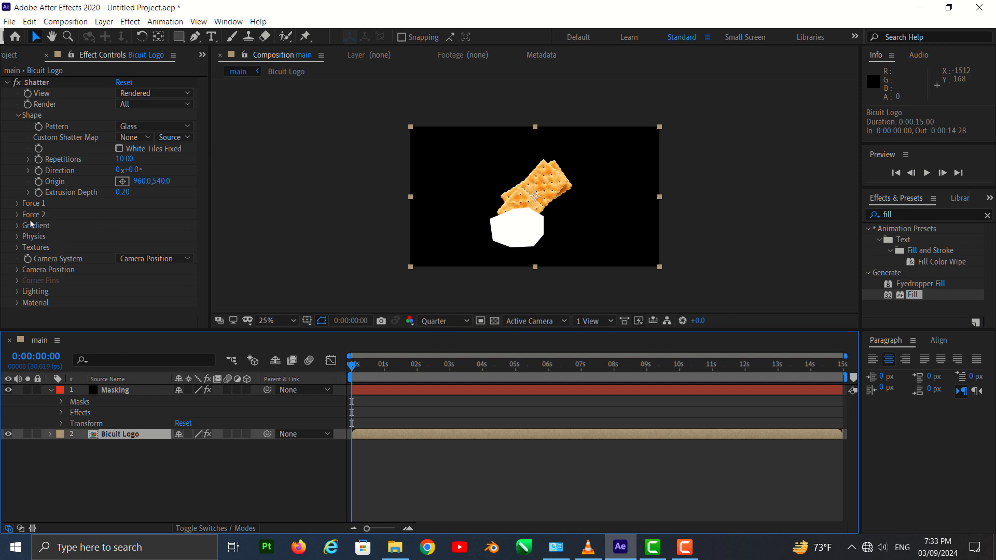
{"action": "key", "text": "F9"}
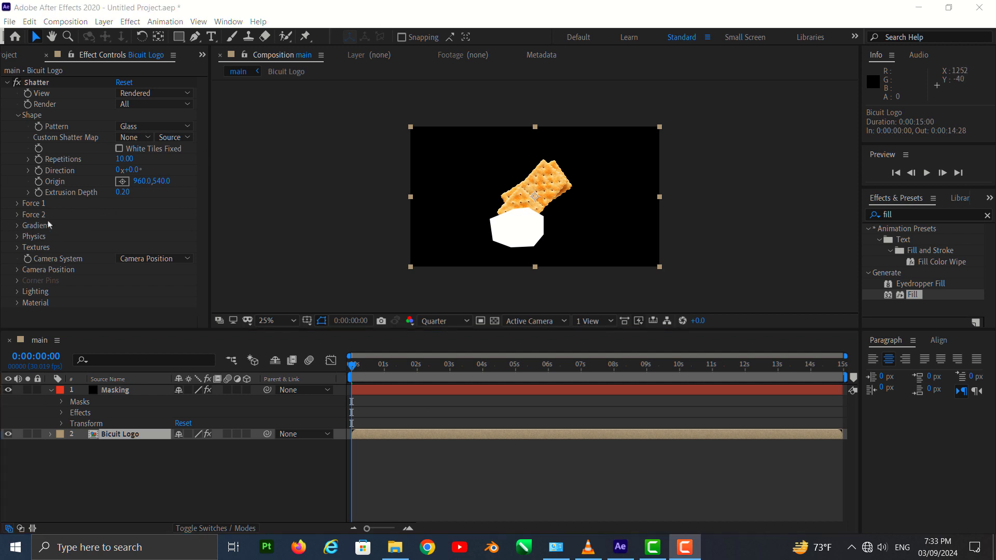
{"action": "left_click", "coordinate": [18, 226]}
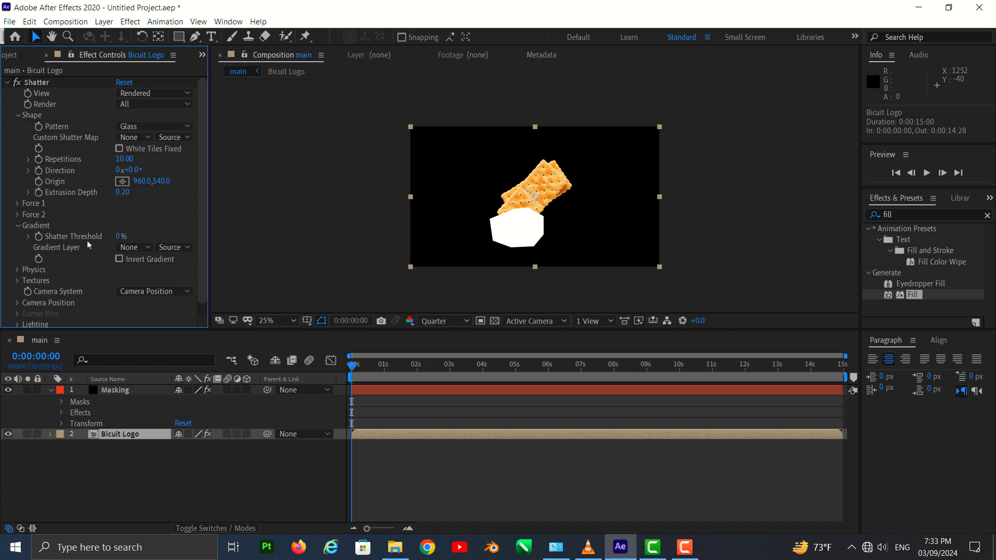
{"action": "left_click", "coordinate": [126, 248]}
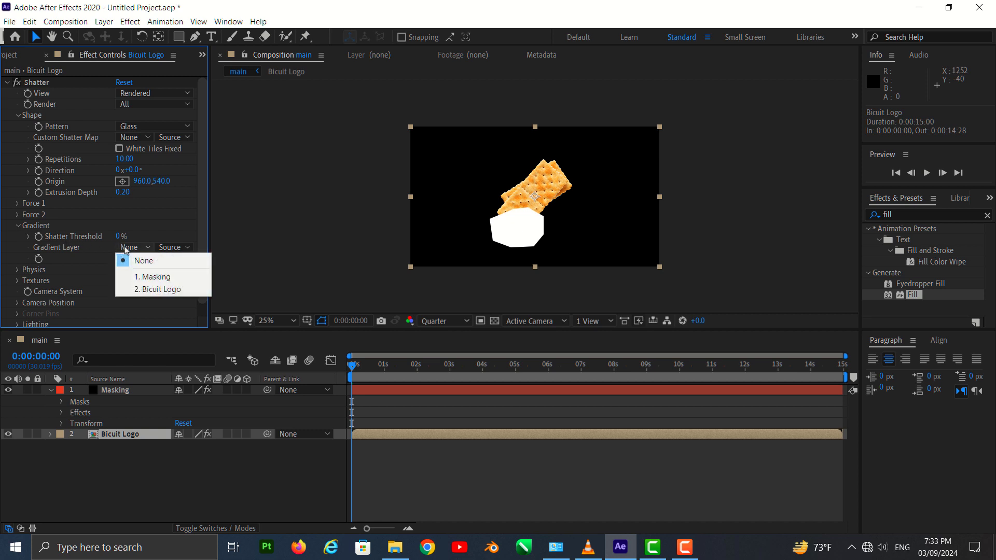
{"action": "left_click", "coordinate": [144, 277]}
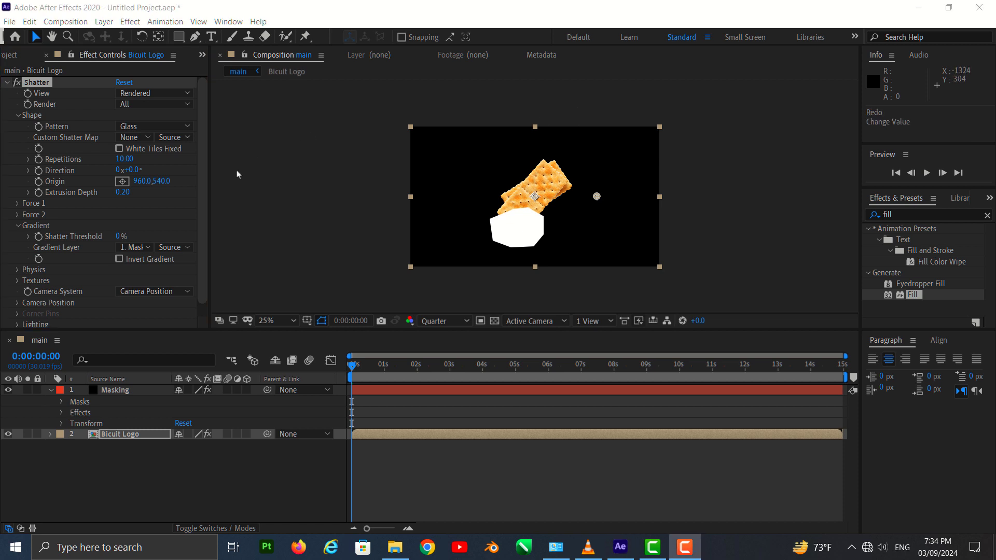
{"action": "left_click", "coordinate": [174, 247]}
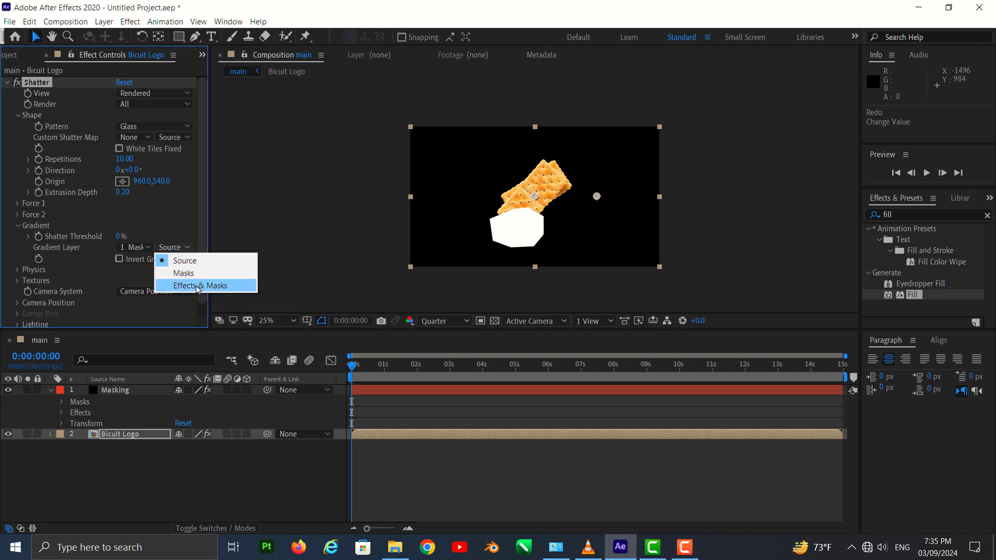
{"action": "left_click", "coordinate": [198, 286]}
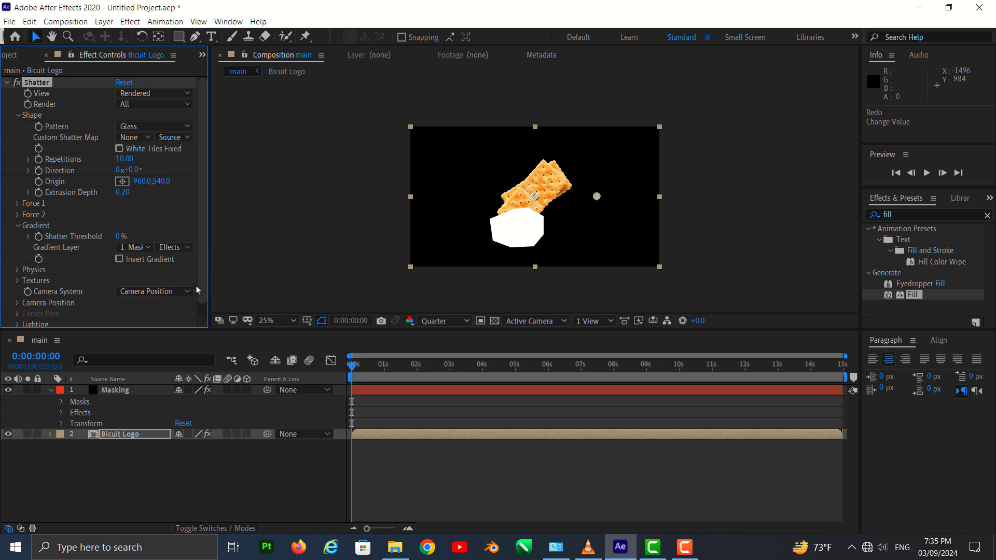
- Hide the Masking layer and set the Shatter effect's Shatter Threshold to 1%, checking the start of the timeline
{"action": "left_click", "coordinate": [8, 390]}
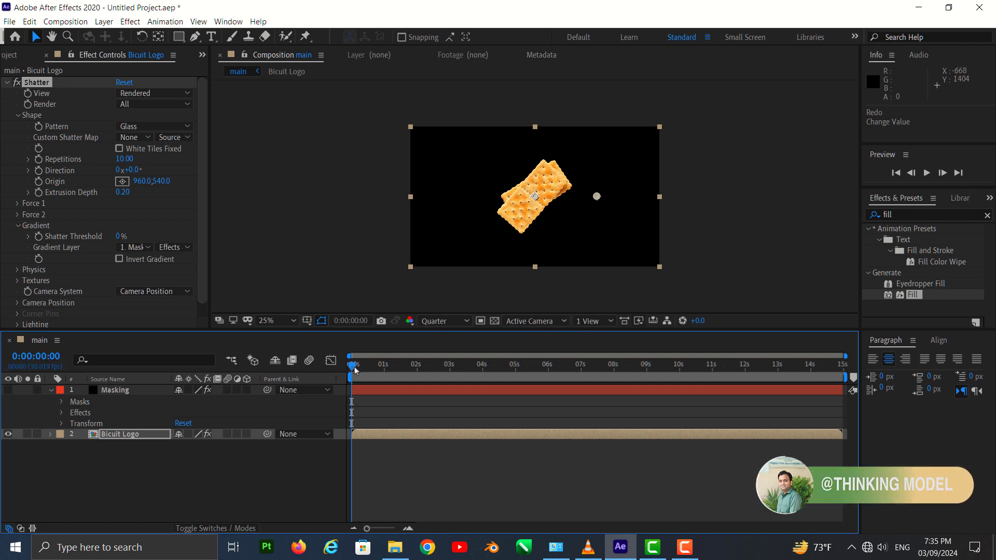
{"action": "mouse_move", "coordinate": [352, 366]}
{"action": "left_mouse_down"}
{"action": "mouse_move", "coordinate": [385, 372]}
{"action": "mouse_move", "coordinate": [357, 371]}
{"action": "left_mouse_up"}
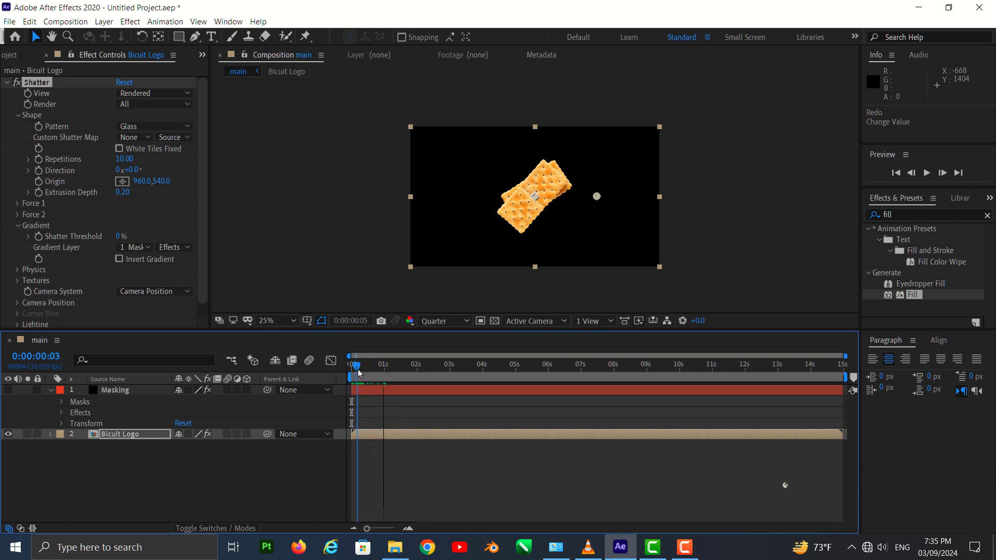
{"action": "left_click", "coordinate": [120, 236]}
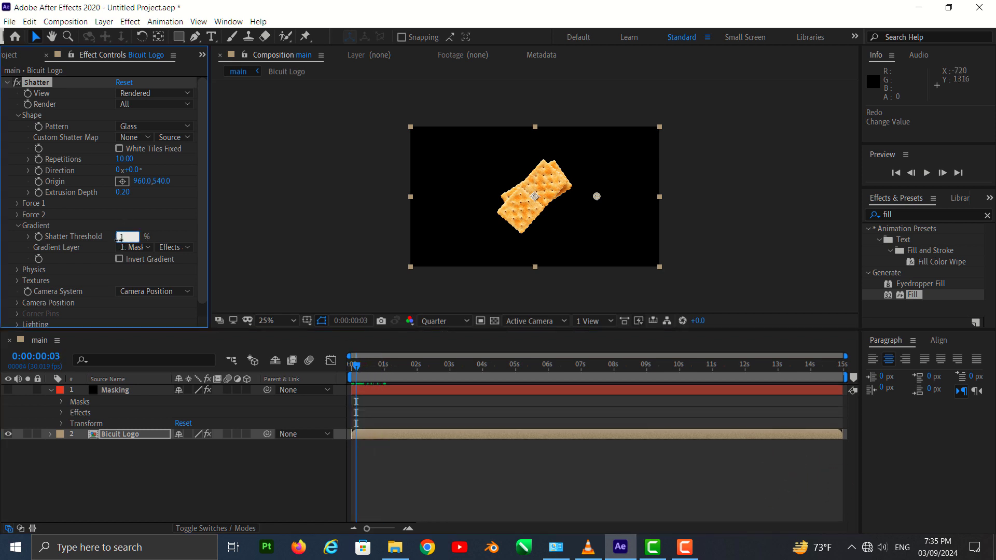
{"action": "left_click", "coordinate": [353, 373]}
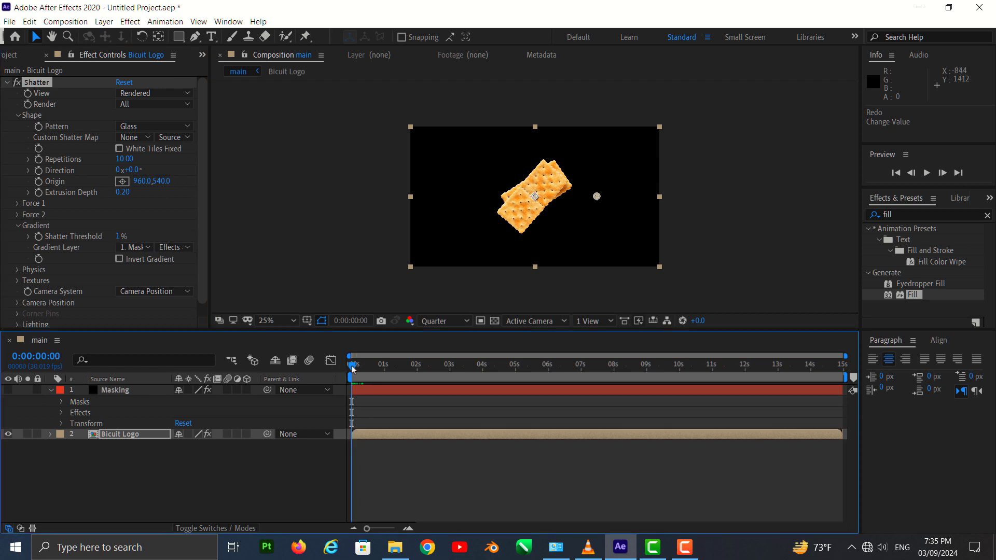
{"action": "mouse_move", "coordinate": [351, 368]}
{"action": "left_mouse_down"}
{"action": "mouse_move", "coordinate": [361, 366]}
{"action": "mouse_move", "coordinate": [352, 366]}
{"action": "left_mouse_up"}
{"action": "key", "text": "F9"}
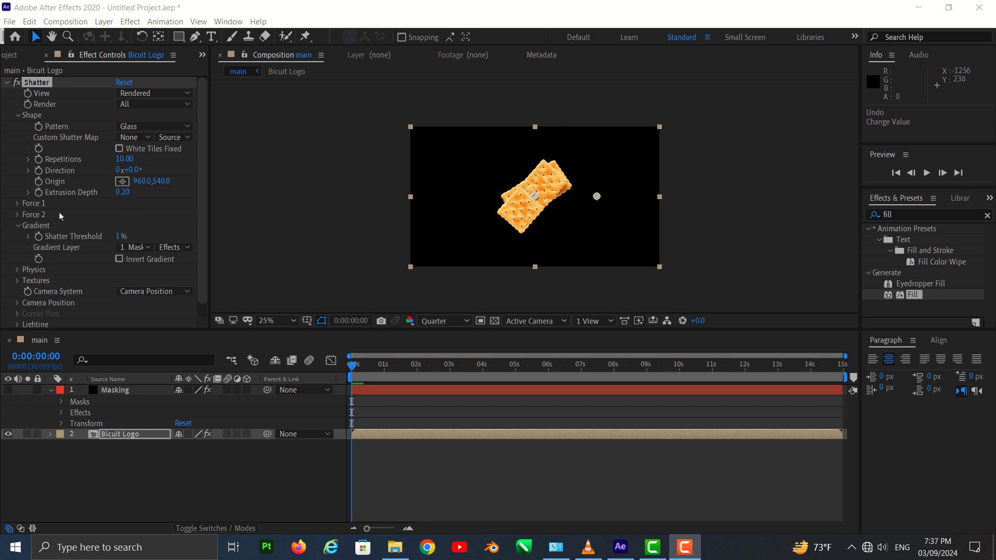
- Try 55 Repetitions for the Shatter shape, preview the break-up and return to the first frame
{"action": "left_click", "coordinate": [120, 159]}
{"action": "type", "text": "55"}
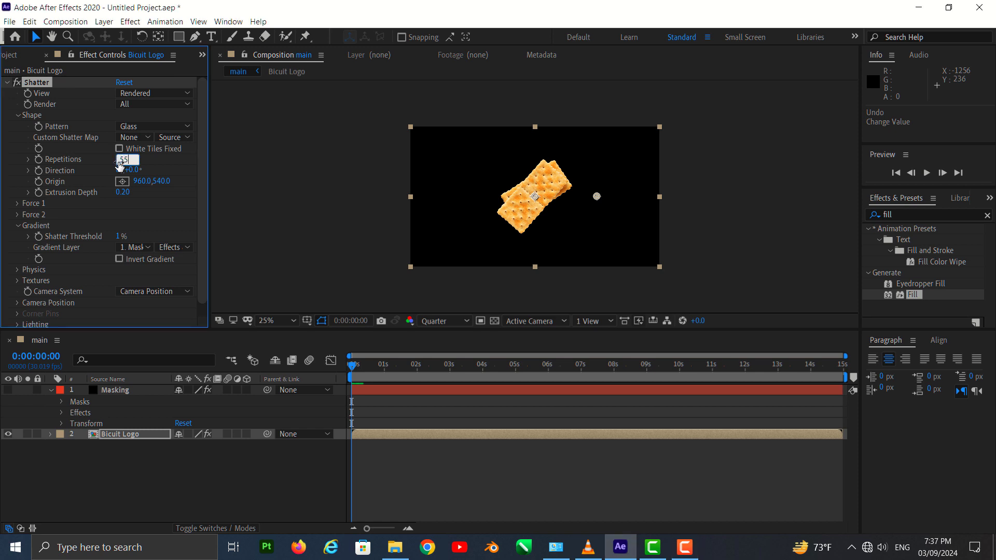
{"action": "key", "text": "Return"}
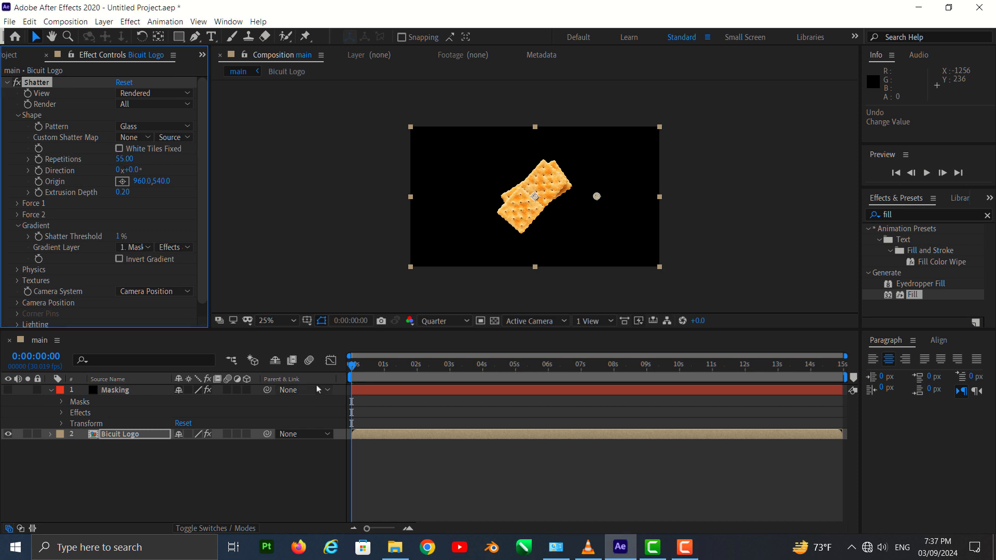
{"action": "left_click_drag", "start_coordinate": [352, 369], "coordinate": [355, 370]}
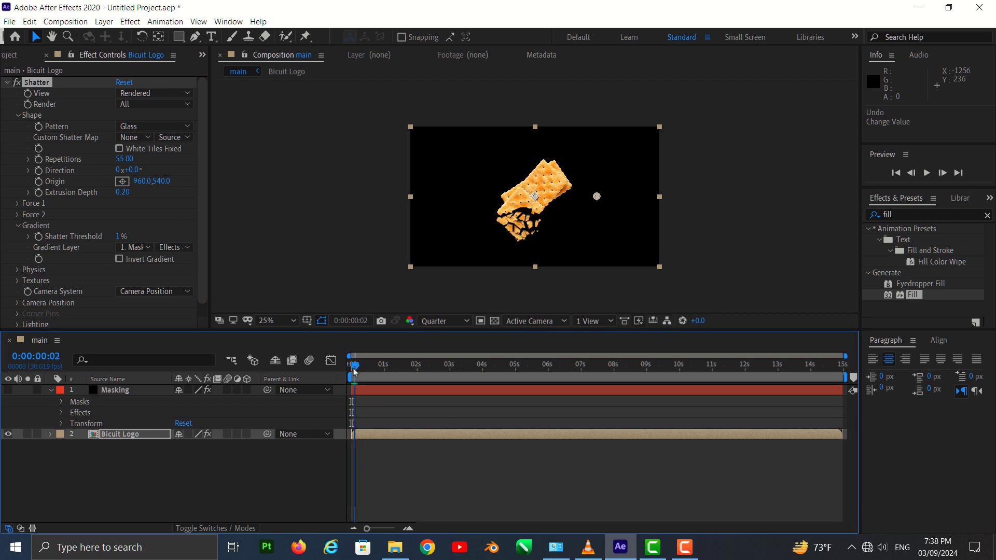
{"action": "key", "text": "Home"}
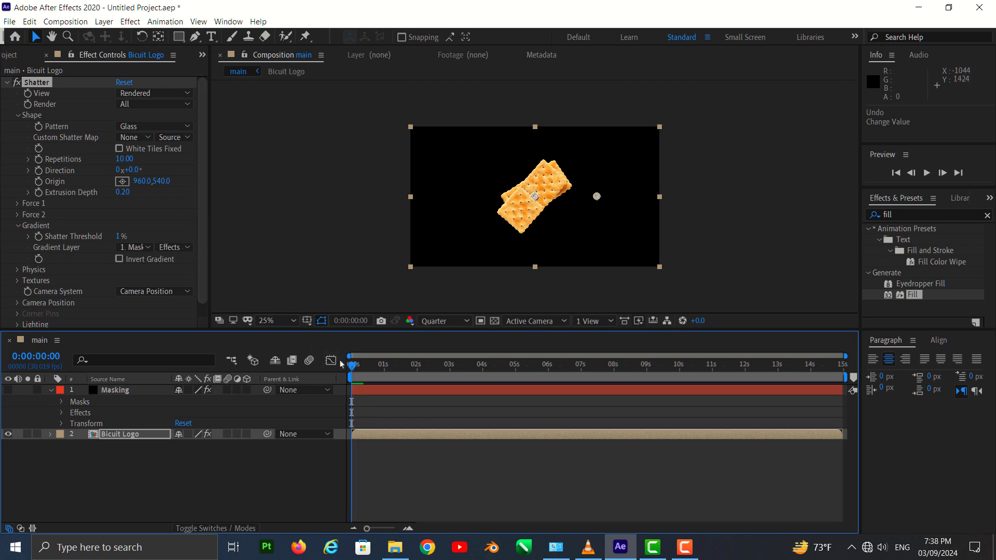
- Move to frame 3, set the Shatter effect's Repetitions to 55 and scrub back to the first frame
{"action": "left_click_drag", "start_coordinate": [352, 366], "coordinate": [357, 368]}
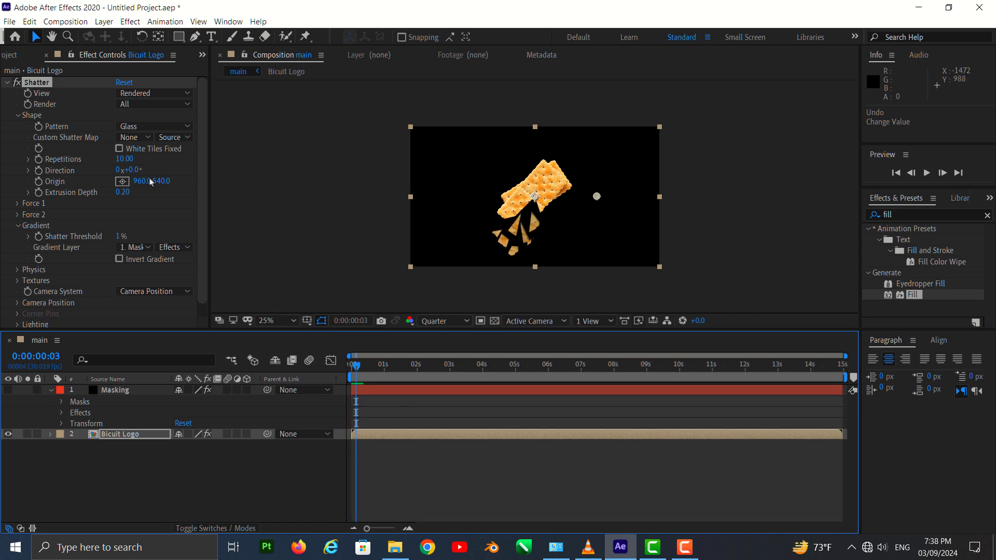
{"action": "left_click", "coordinate": [120, 159]}
{"action": "type", "text": "195"}
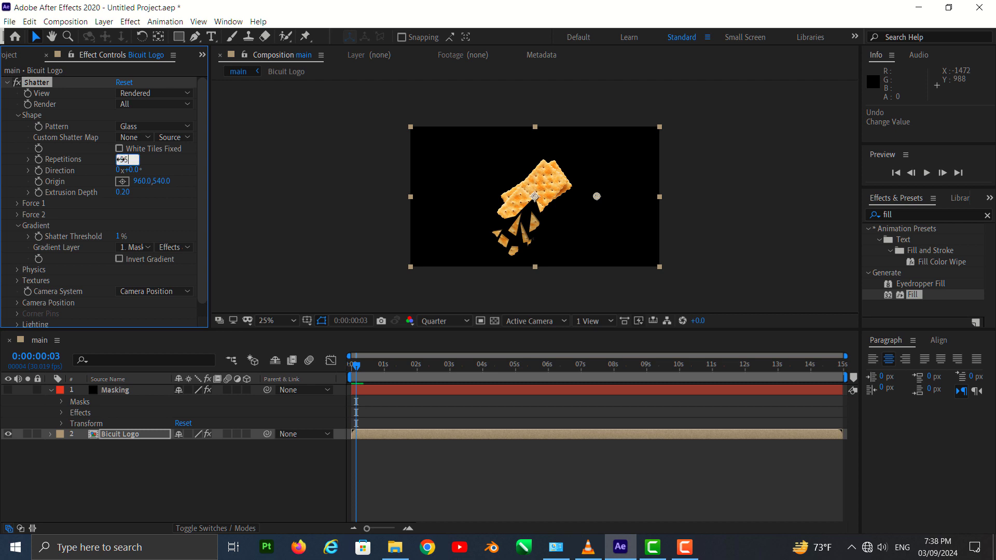
{"action": "key", "text": "Return"}
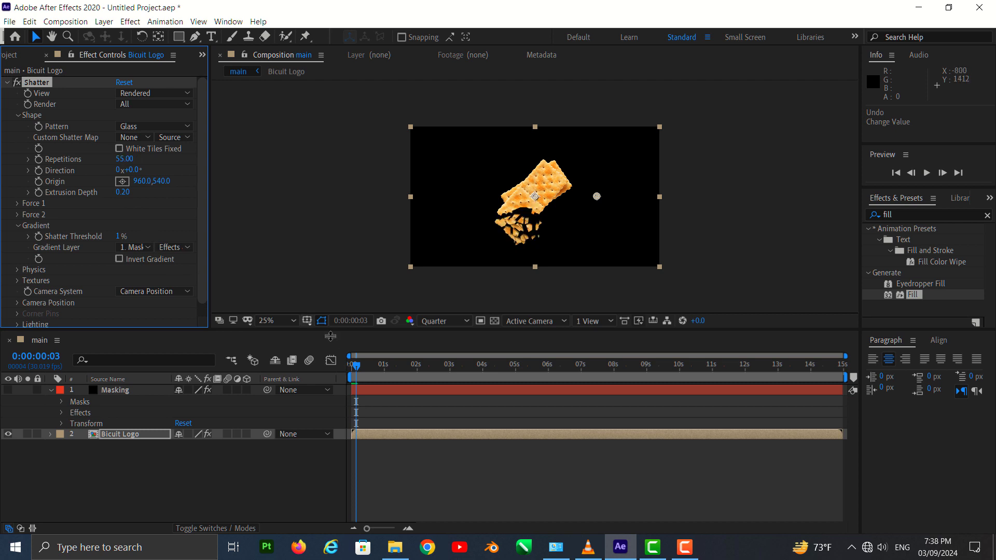
{"action": "left_click_drag", "start_coordinate": [357, 366], "coordinate": [351, 366]}
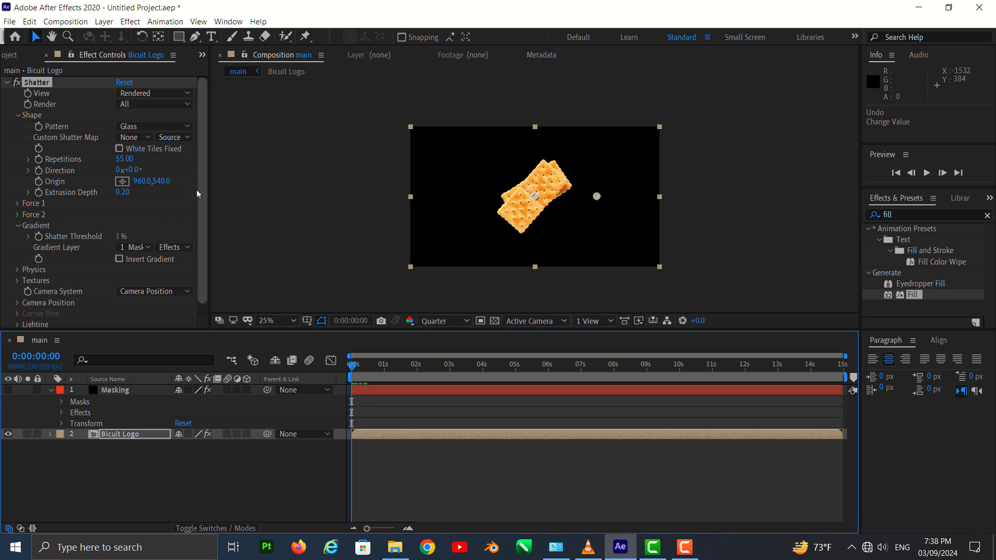
- Set the Shatter shape's Extrusion Depth to 0.05 and check the start of the timeline
{"action": "left_click", "coordinate": [125, 192]}
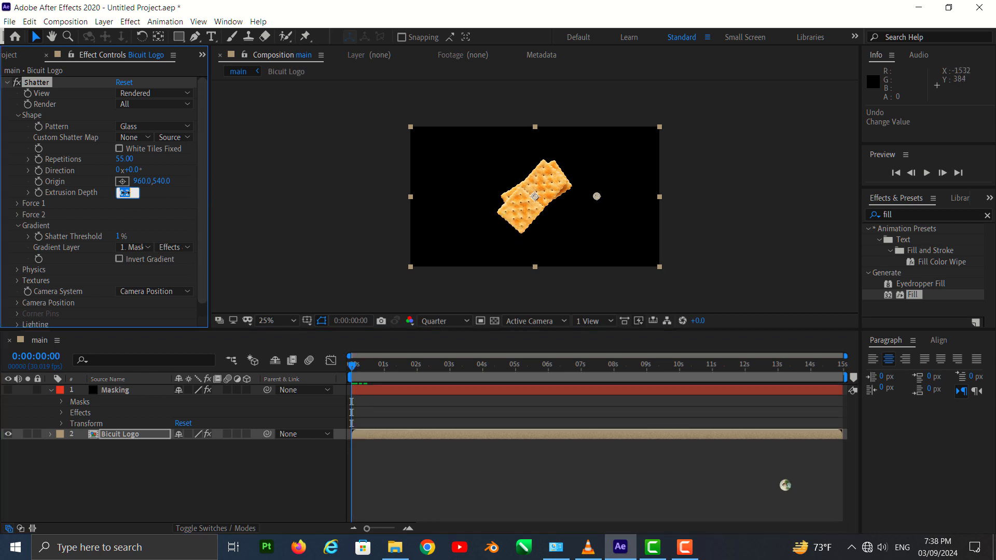
{"action": "type", "text": "0.0"}
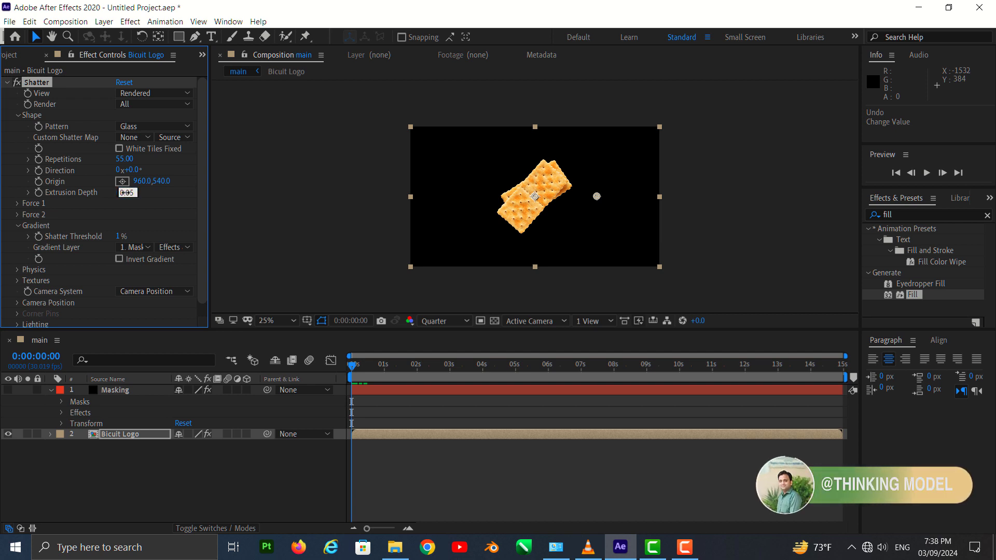
{"action": "type", "text": "5"}
{"action": "key", "text": "Return"}
{"action": "left_click_drag", "start_coordinate": [354, 370], "coordinate": [352, 370]}
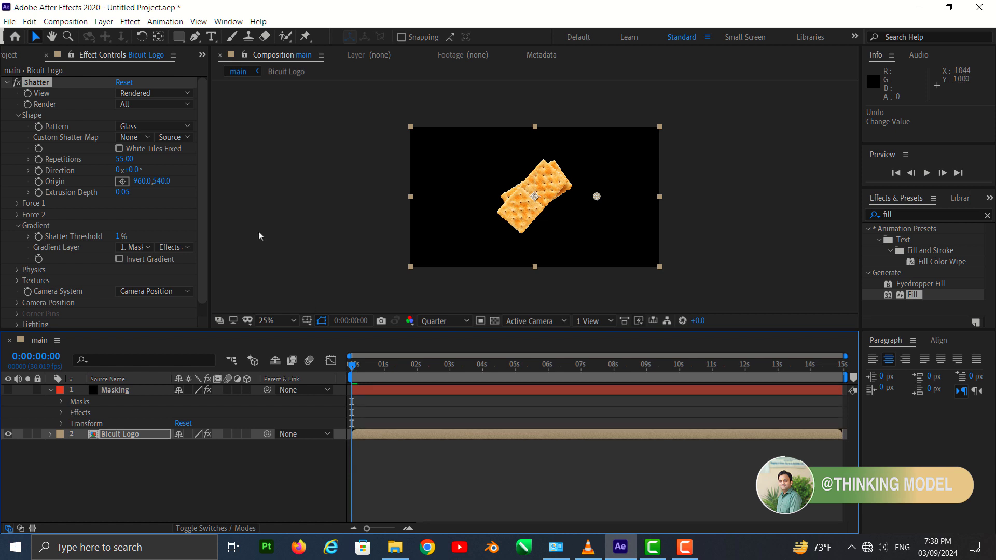
- Try placing the Shatter shape's Origin at 884, 592 on the lower biscuit and preview the break-up
{"action": "left_click", "coordinate": [123, 182]}
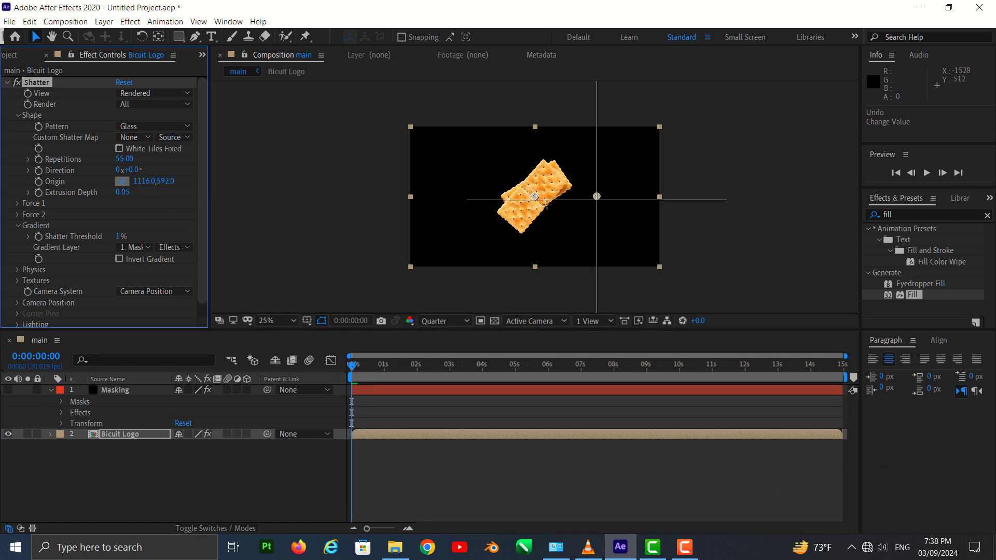
{"action": "left_click", "coordinate": [525, 203]}
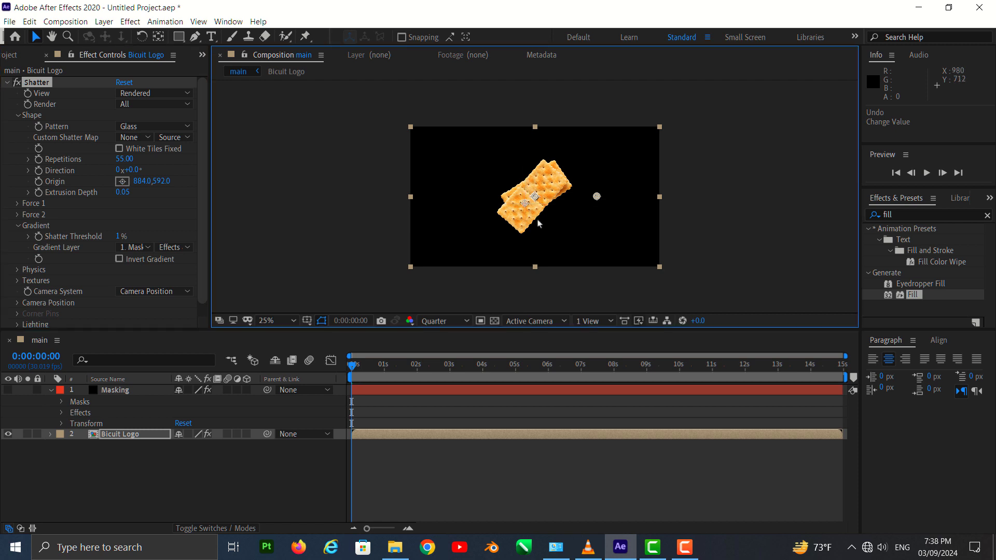
{"action": "left_click", "coordinate": [351, 370]}
{"action": "key", "text": "space"}
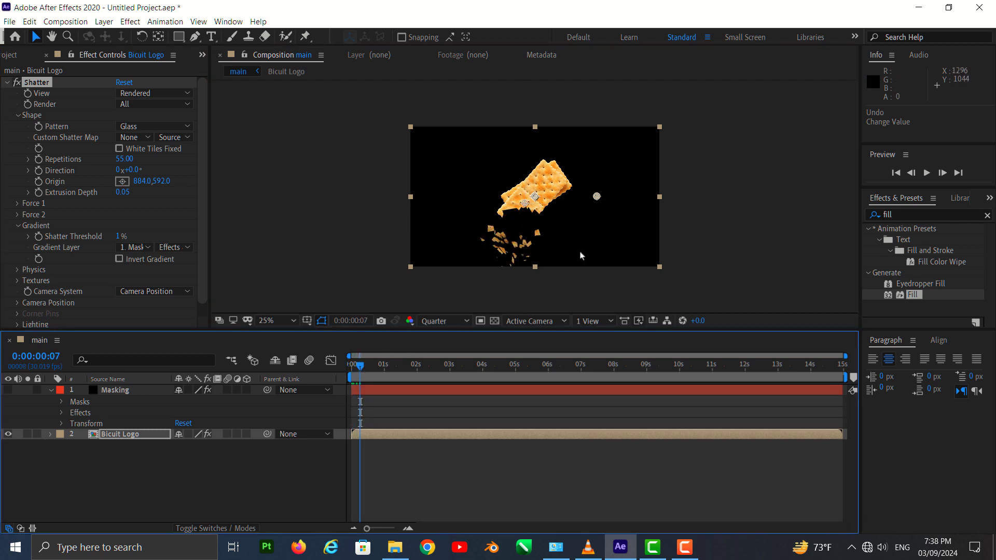
- Try the Shatter Origin at 864, 456, undo the Origin changes and return to the first frame
{"action": "left_click_drag", "start_coordinate": [526, 206], "coordinate": [524, 188]}
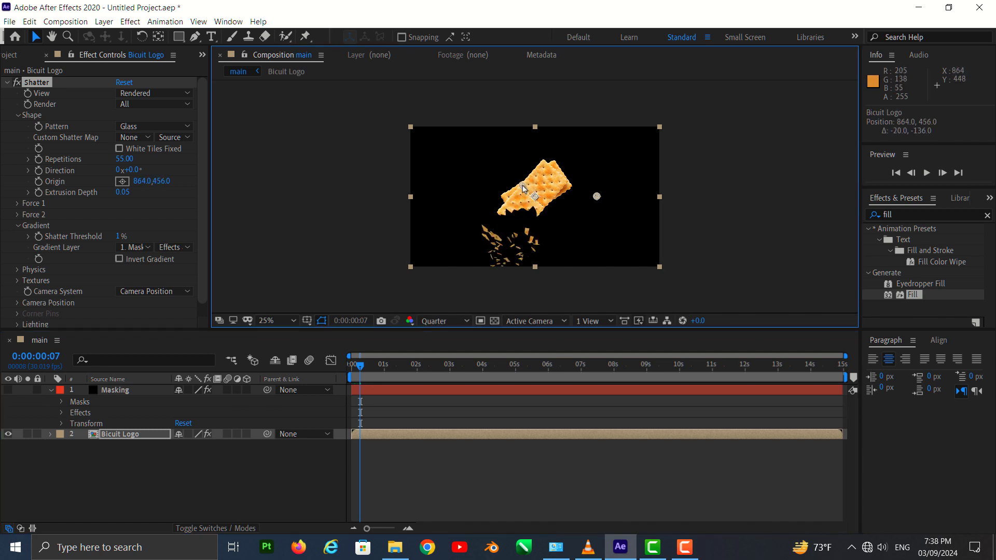
{"action": "mouse_move", "coordinate": [359, 367]}
{"action": "left_mouse_down"}
{"action": "mouse_move", "coordinate": [343, 371]}
{"action": "mouse_move", "coordinate": [362, 371]}
{"action": "left_mouse_up"}
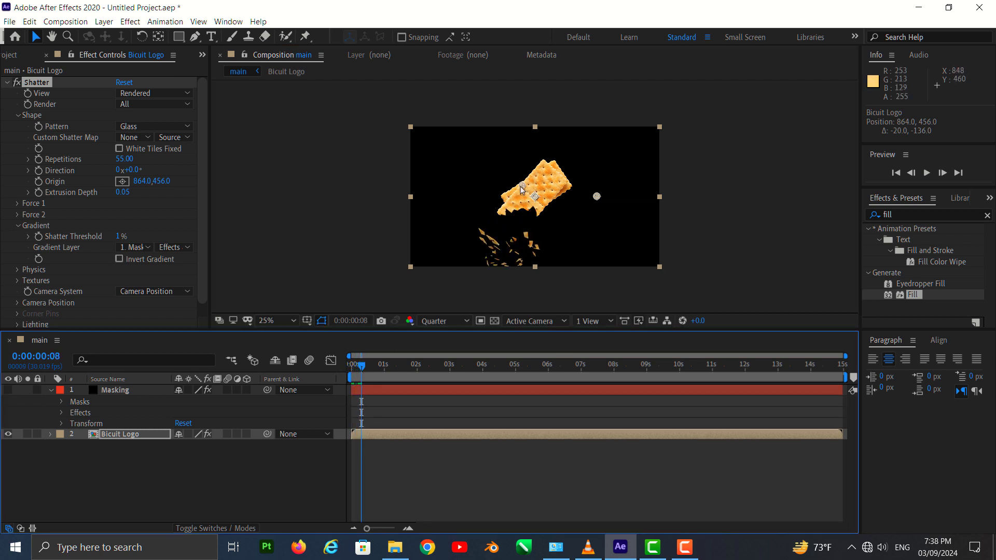
{"action": "mouse_move", "coordinate": [521, 193]}
{"action": "left_mouse_down"}
{"action": "mouse_move", "coordinate": [502, 212]}
{"action": "mouse_move", "coordinate": [525, 203]}
{"action": "left_mouse_up"}
{"action": "key", "text": "ctrl+z"}
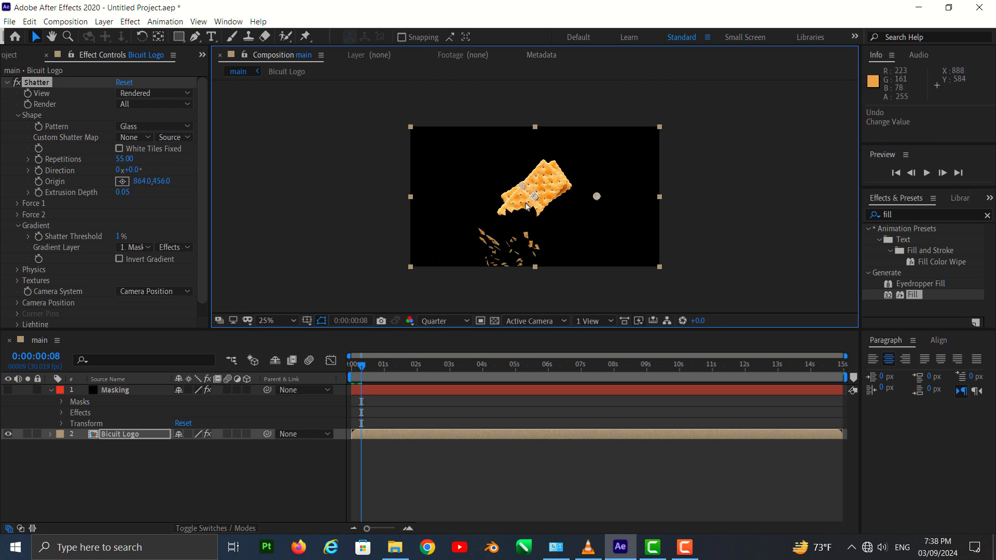
{"action": "key", "text": "Page_Up"}
{"action": "key", "text": "ctrl+z"}
{"action": "key", "text": "Home"}
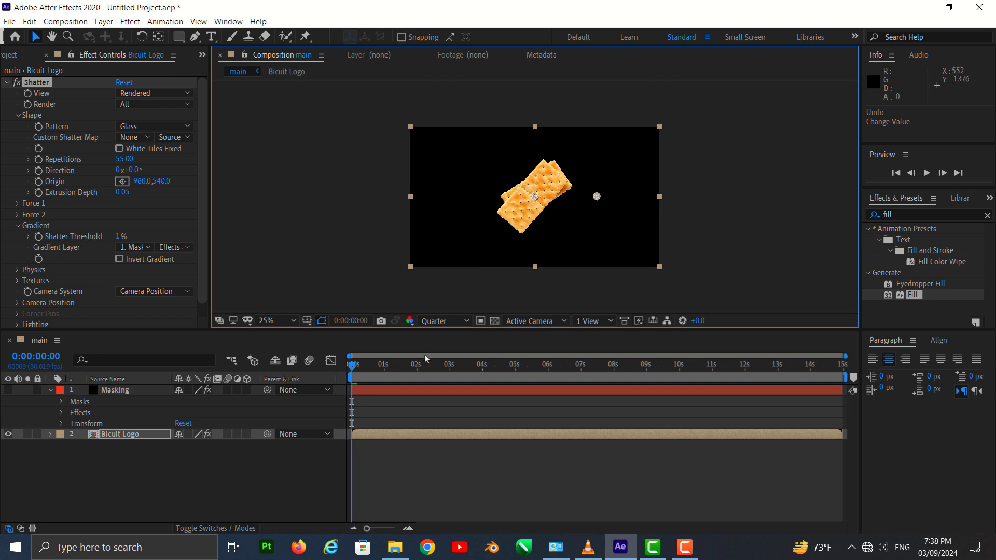
{"action": "mouse_move", "coordinate": [358, 367]}
{"action": "left_mouse_down"}
{"action": "mouse_move", "coordinate": [366, 367]}
{"action": "mouse_move", "coordinate": [346, 367]}
{"action": "left_mouse_up"}
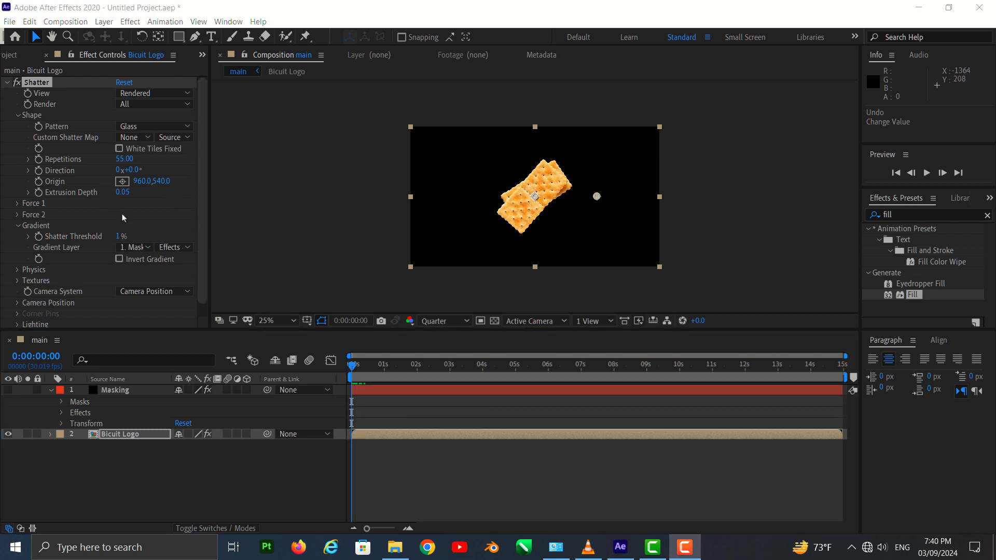
- Expand the Shatter effect's Lighting settings and set Light Intensity to 0.30
{"action": "scroll", "coordinate": [123, 217], "scroll_direction": "down", "scroll_amount": 1}
{"action": "left_click", "coordinate": [203, 260]}
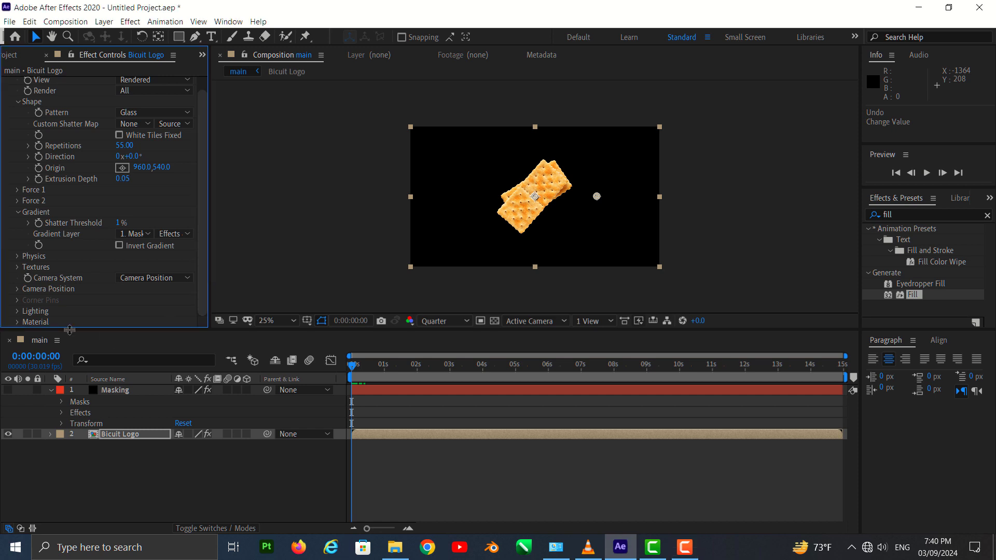
{"action": "left_click", "coordinate": [17, 311]}
{"action": "scroll", "coordinate": [148, 290], "scroll_direction": "down", "scroll_amount": 4}
{"action": "scroll", "coordinate": [202, 256], "scroll_direction": "down", "scroll_amount": 1}
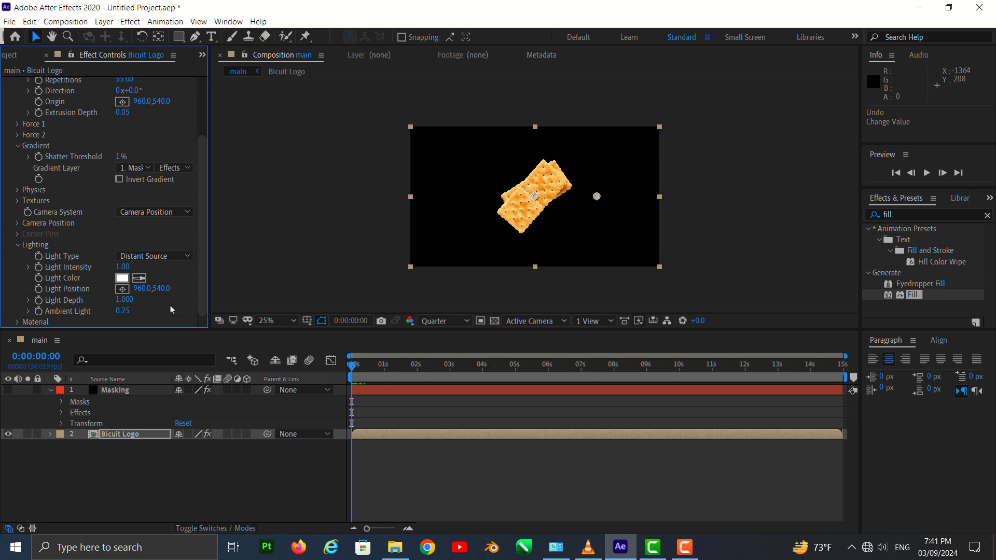
{"action": "left_click", "coordinate": [123, 267]}
{"action": "key", "text": "Return"}
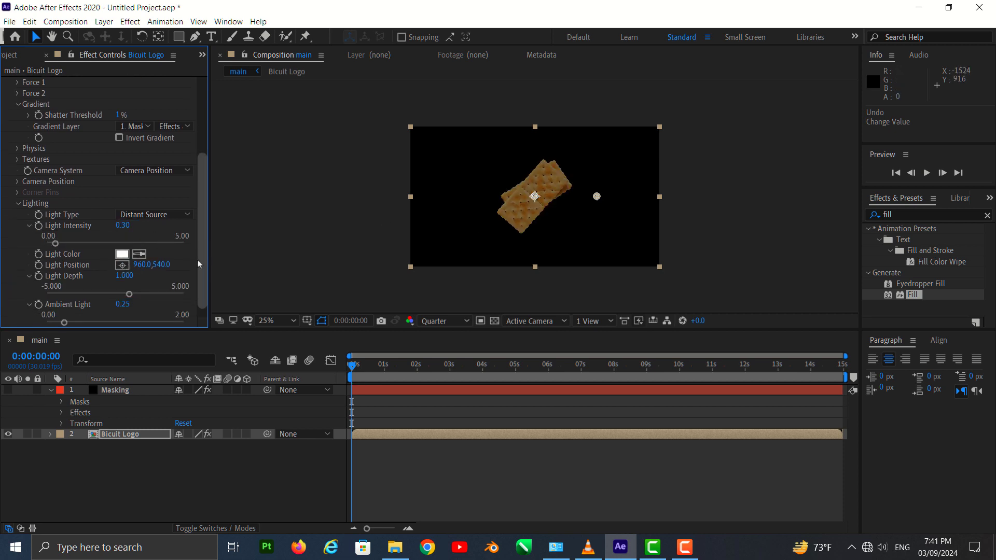
- Lower the Shatter lighting's Light Depth and set it to exactly 0
{"action": "left_click_drag", "start_coordinate": [130, 298], "coordinate": [124, 298]}
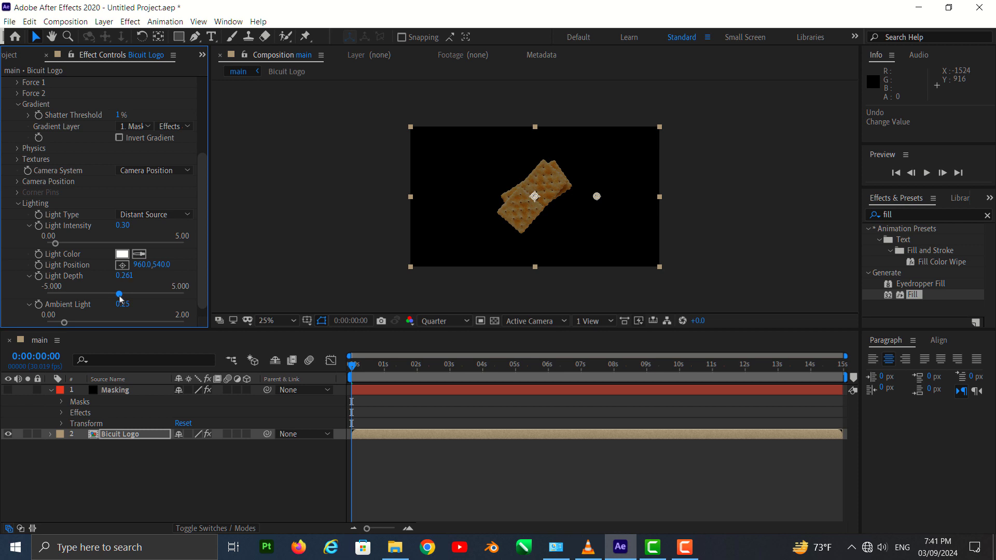
{"action": "left_click_drag", "start_coordinate": [118, 296], "coordinate": [115, 299]}
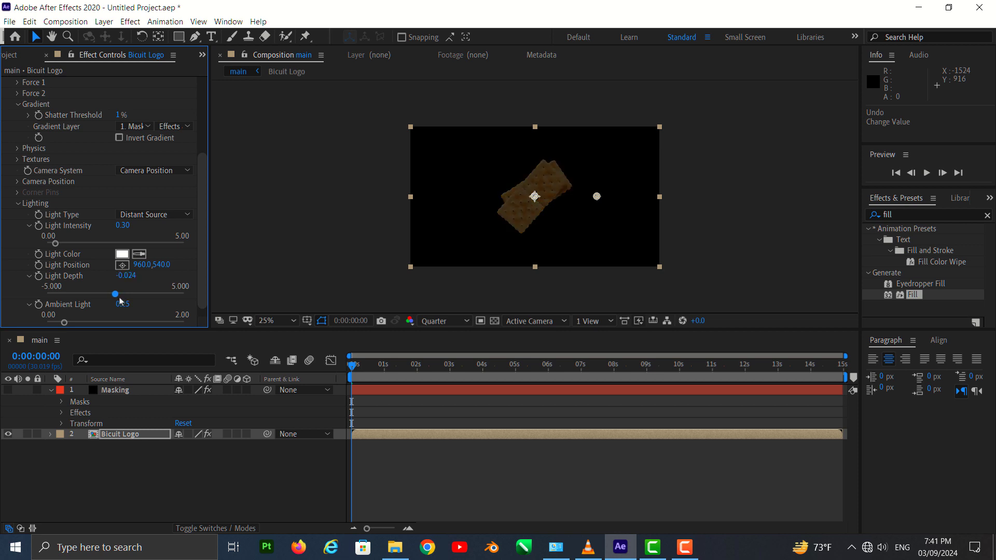
{"action": "left_click", "coordinate": [126, 275]}
{"action": "type", "text": "0"}
{"action": "key", "text": "Return"}
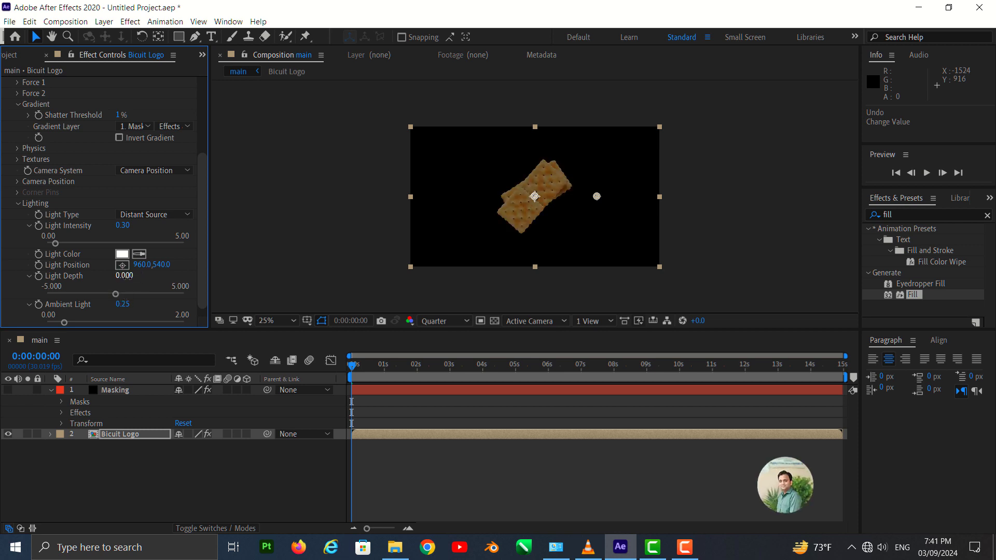
- Set the Shatter lighting's Ambient Light to 0.8, preview the break-up and return to the first frame
{"action": "left_click", "coordinate": [120, 305]}
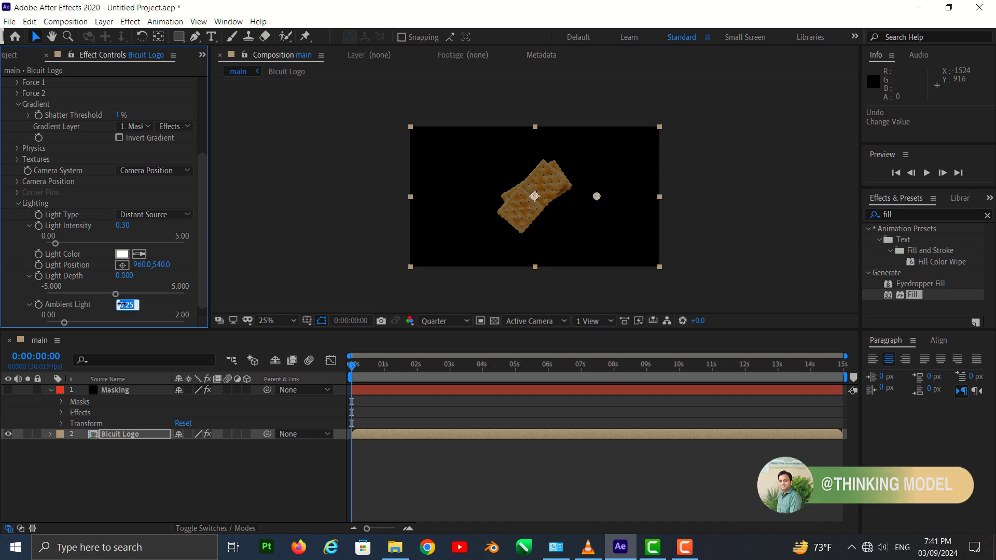
{"action": "type", "text": "0.8"}
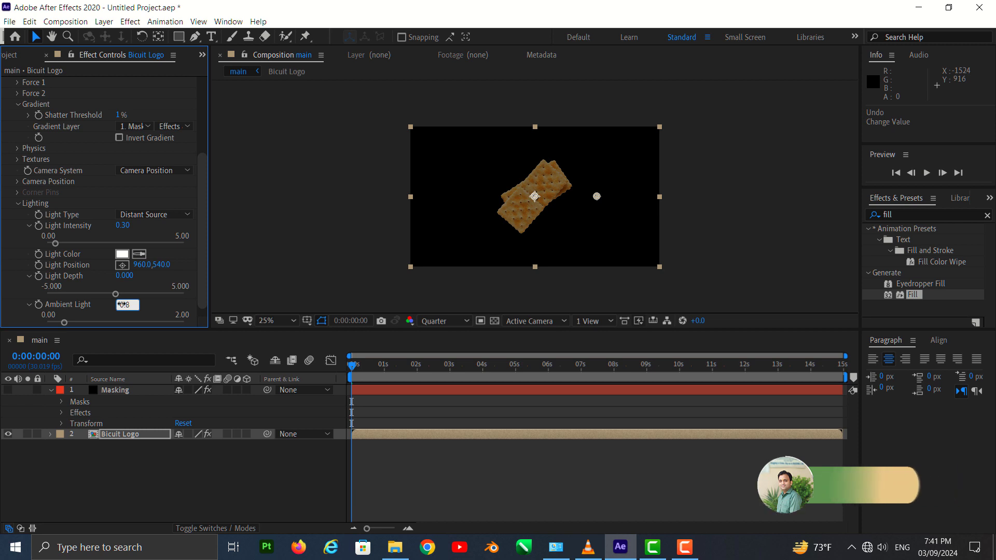
{"action": "key", "text": "Return"}
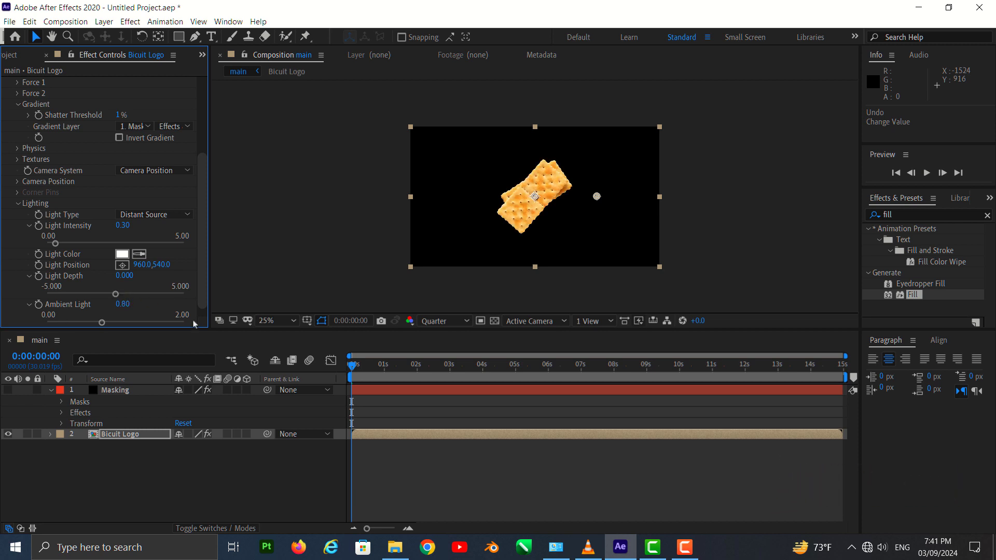
{"action": "left_click", "coordinate": [354, 370]}
{"action": "key", "text": "space"}
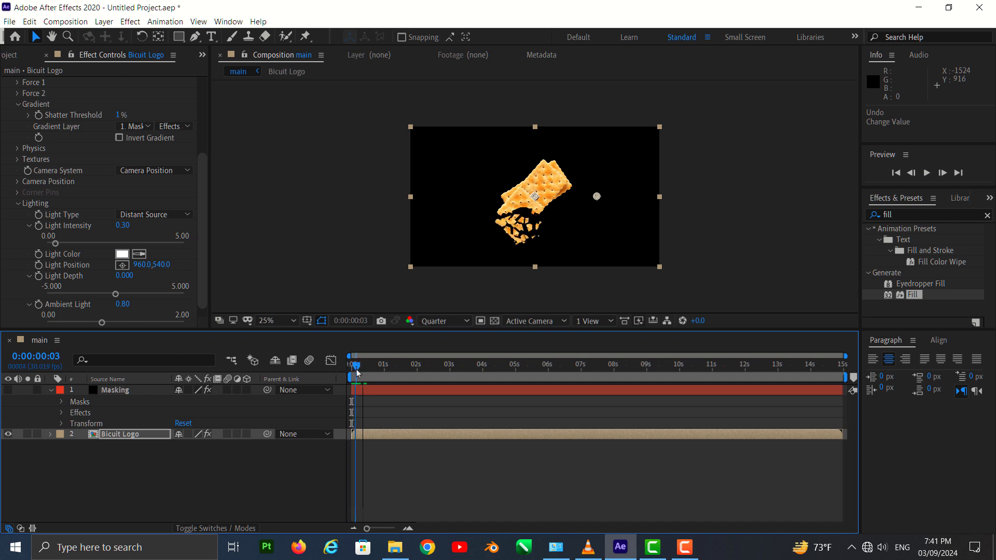
{"action": "left_click_drag", "start_coordinate": [361, 373], "coordinate": [351, 366]}
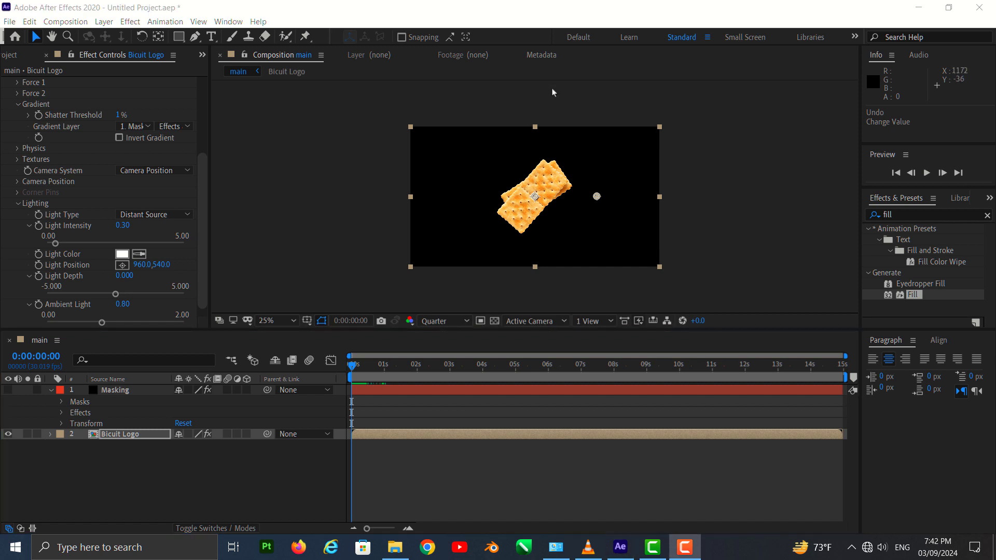
- Set the Tumble Axis in the Shatter effect's Physics settings to XZ and scrub to frame 5
{"action": "left_click", "coordinate": [17, 149]}
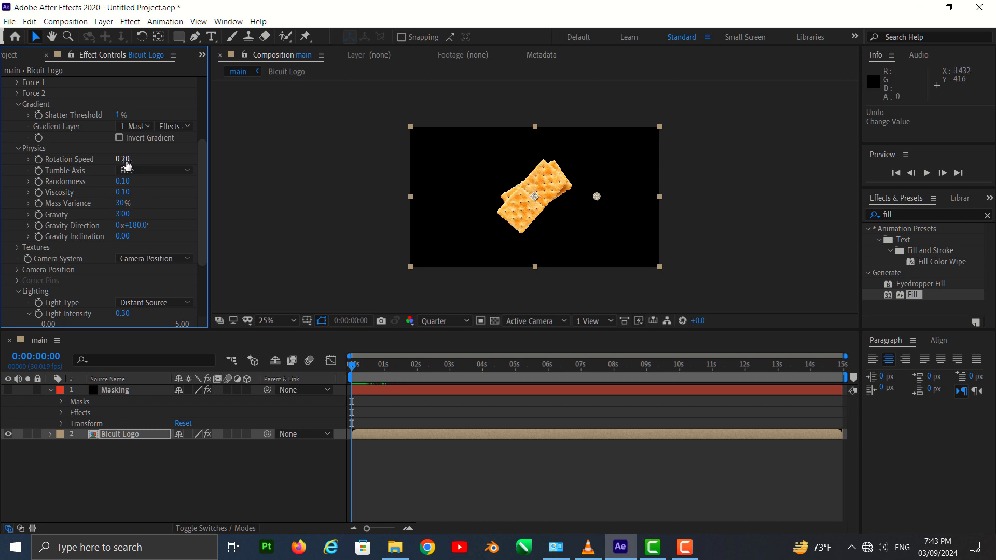
{"action": "left_click", "coordinate": [149, 174]}
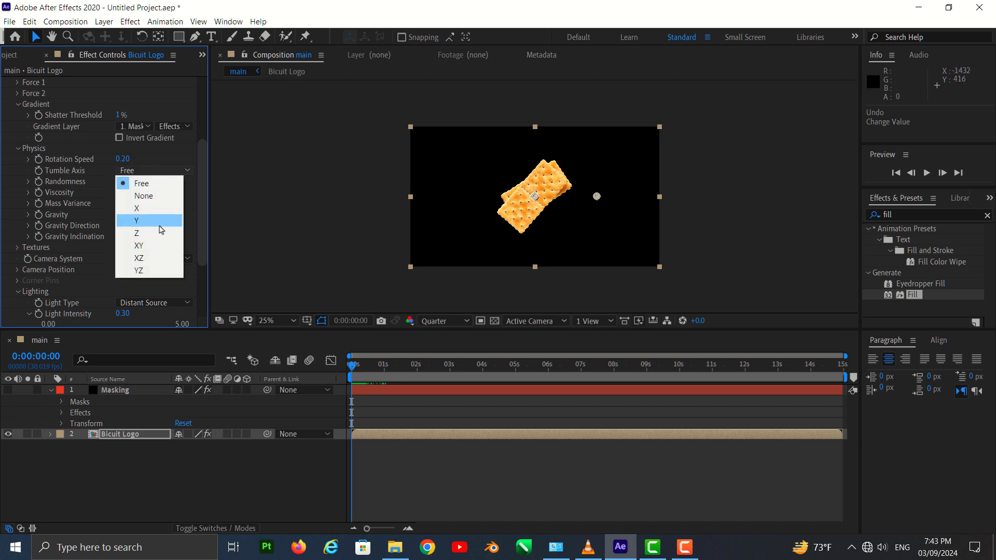
{"action": "left_click", "coordinate": [155, 257]}
{"action": "left_click_drag", "start_coordinate": [352, 368], "coordinate": [358, 366]}
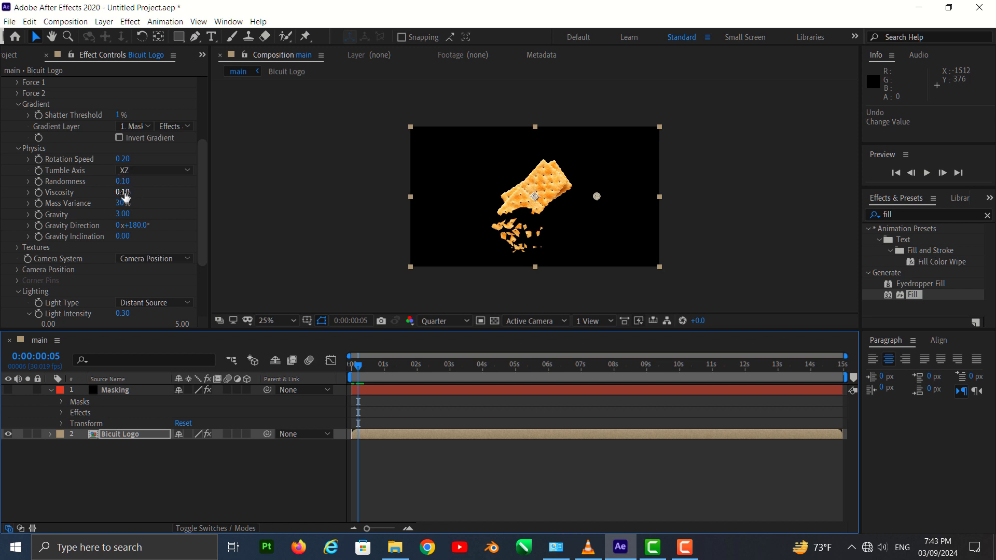
- Try a Shatter Viscosity of 0.66, preview the falling pieces from the first frame and undo the change
{"action": "left_click_drag", "start_coordinate": [125, 192], "coordinate": [160, 194]}
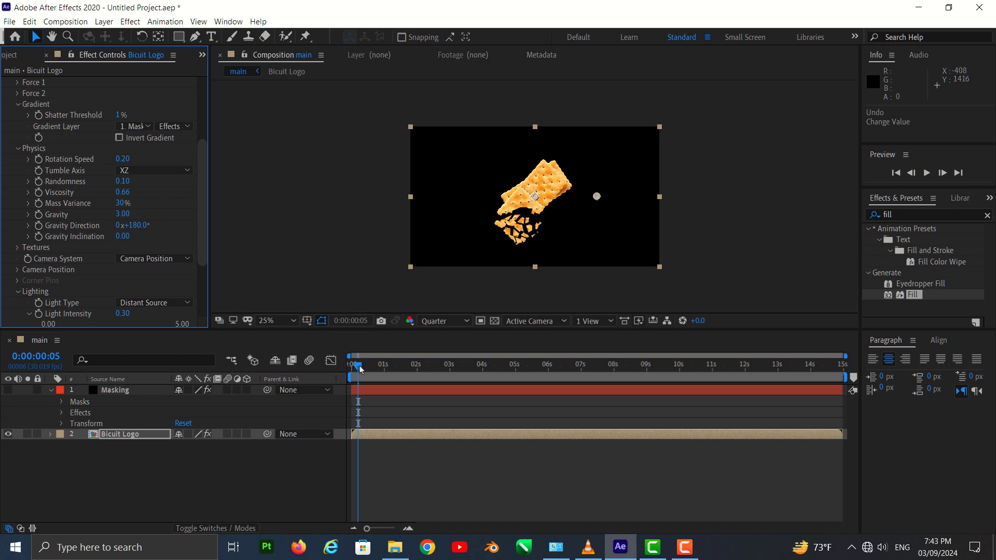
{"action": "left_click_drag", "start_coordinate": [359, 366], "coordinate": [351, 366]}
{"action": "key", "text": "space"}
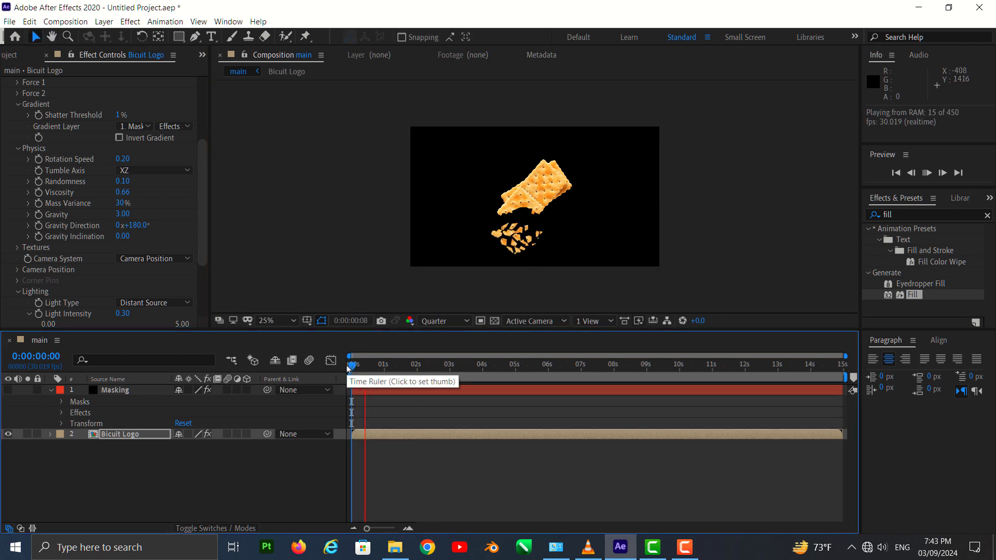
{"action": "key", "text": "space"}
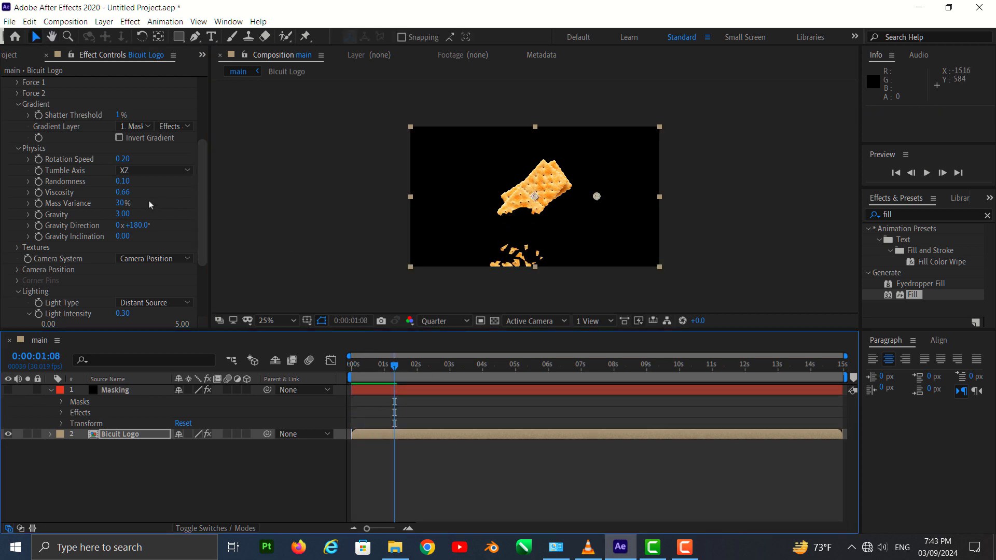
{"action": "key", "text": "ctrl+z"}
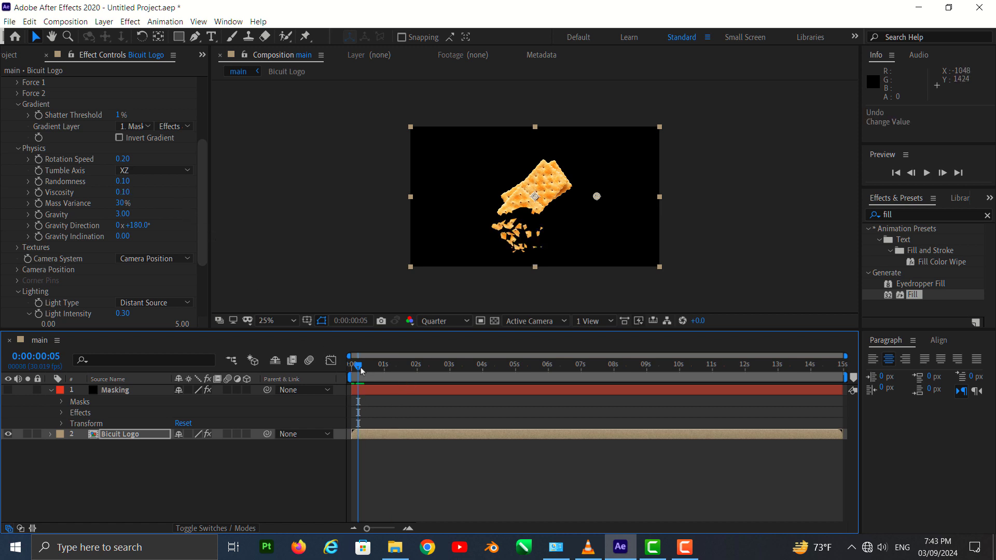
- Preview the break-up from the start, set the Shatter Physics Randomness to 0.73 and scrub around the first frame
{"action": "left_click_drag", "start_coordinate": [360, 368], "coordinate": [351, 368]}
{"action": "key", "text": "space"}
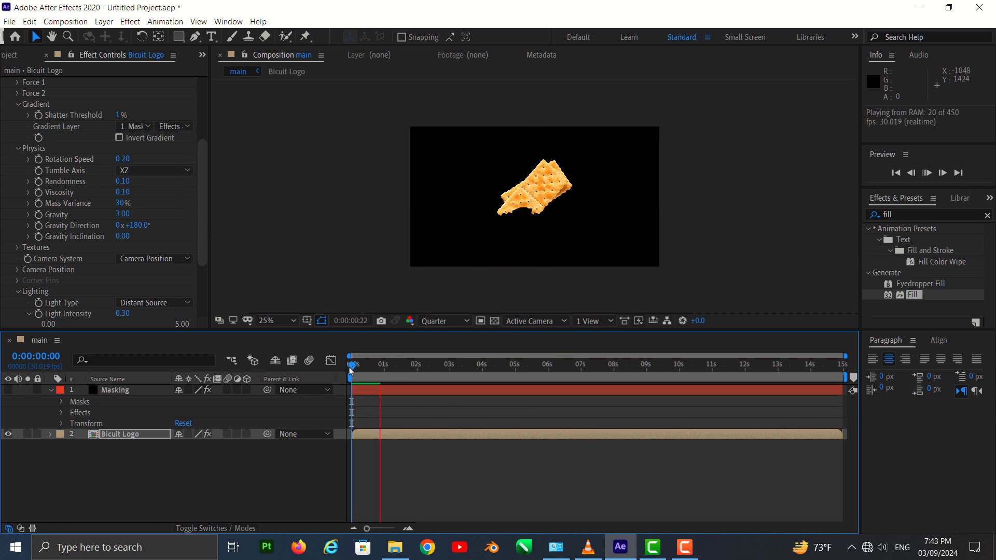
{"action": "left_click", "coordinate": [378, 365]}
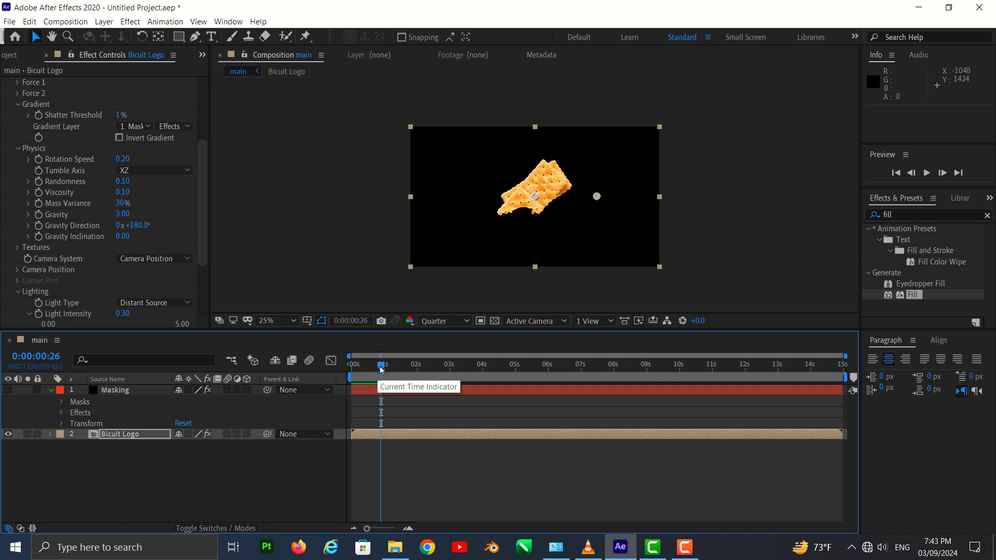
{"action": "left_click_drag", "start_coordinate": [380, 366], "coordinate": [350, 370]}
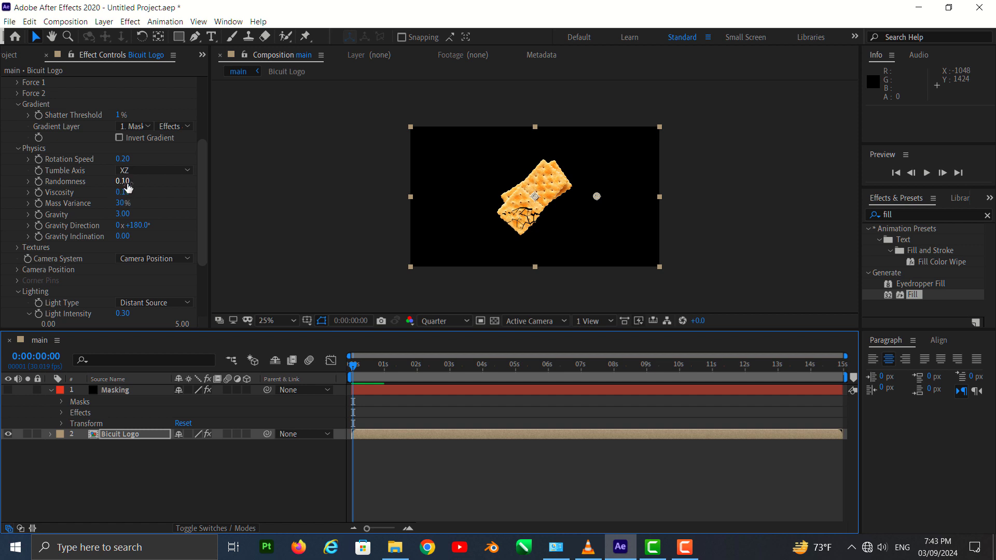
{"action": "left_click_drag", "start_coordinate": [122, 181], "coordinate": [173, 188]}
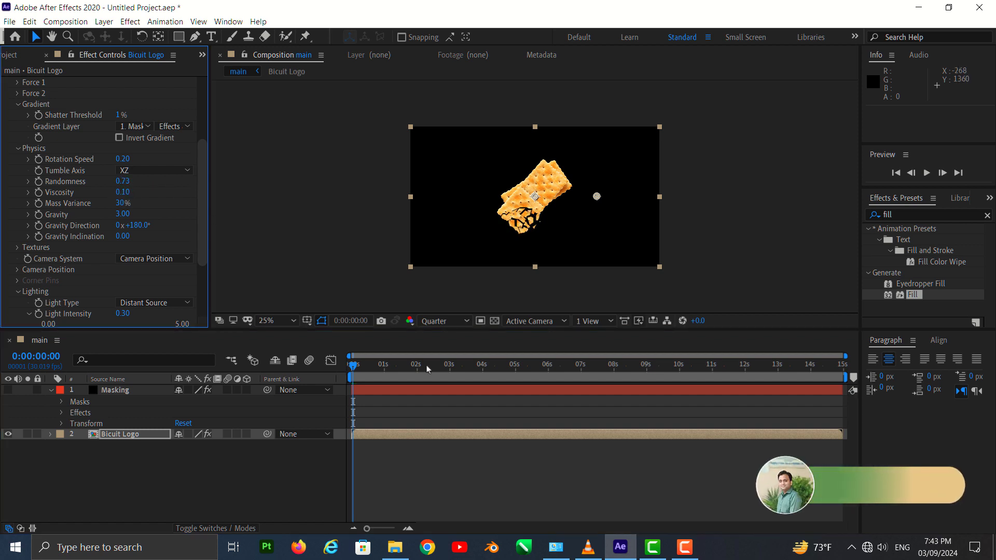
{"action": "mouse_move", "coordinate": [353, 367]}
{"action": "left_mouse_down"}
{"action": "mouse_move", "coordinate": [382, 367]}
{"action": "mouse_move", "coordinate": [352, 368]}
{"action": "left_mouse_up"}
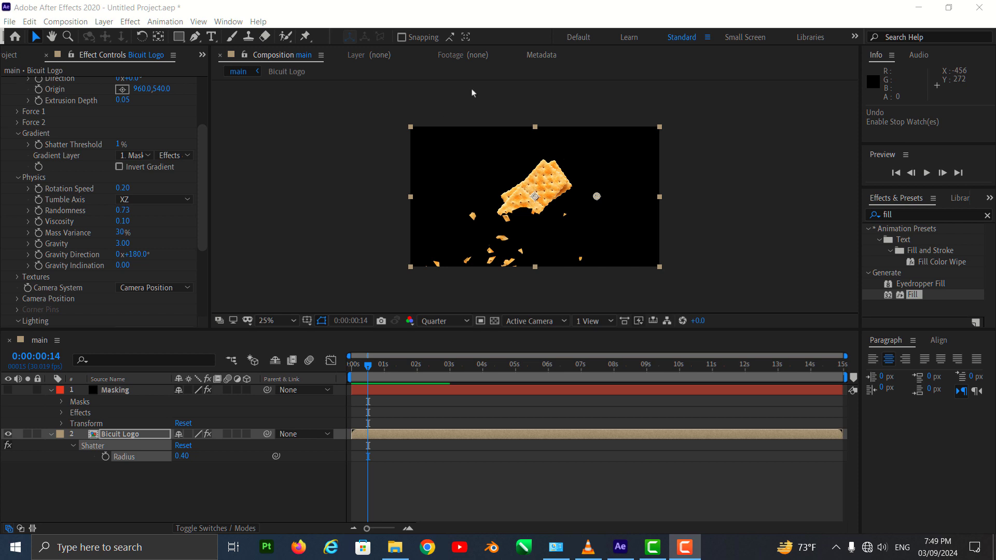
- Keyframe the Shatter effect's Force 1 Radius from 0 at frame 17 to 0.40 at 0:00:01:01
{"action": "left_click", "coordinate": [18, 112]}
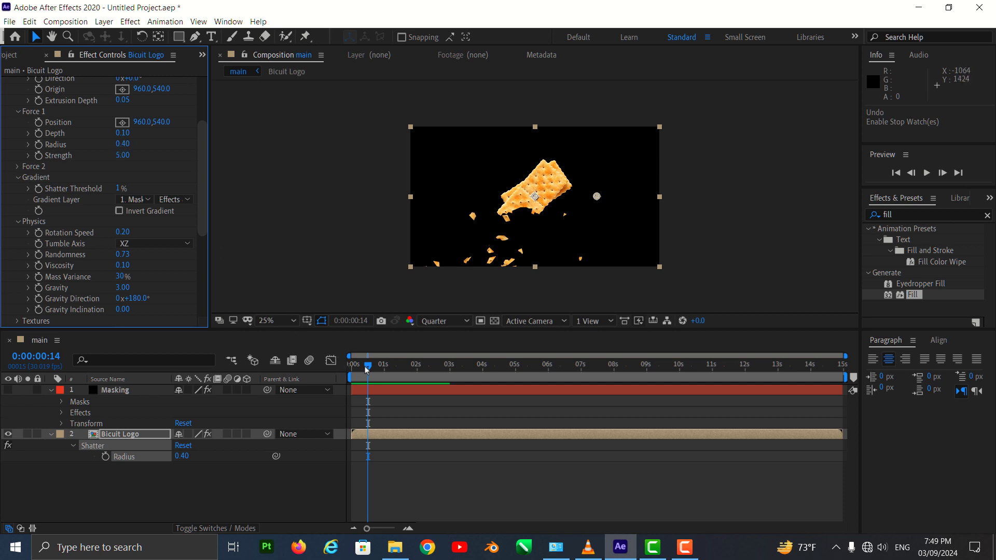
{"action": "mouse_move", "coordinate": [366, 368]}
{"action": "left_mouse_down"}
{"action": "mouse_move", "coordinate": [342, 371]}
{"action": "mouse_move", "coordinate": [371, 371]}
{"action": "left_mouse_up"}
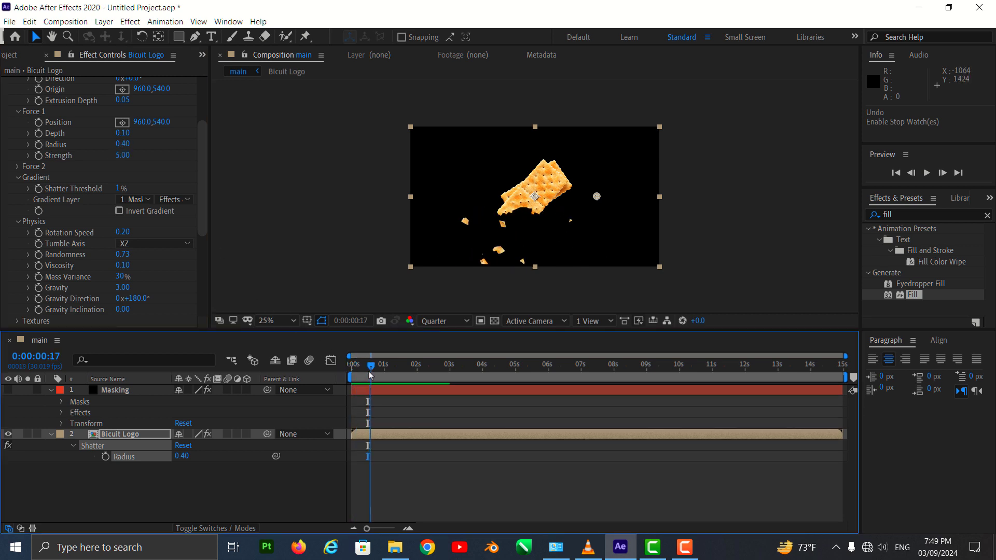
{"action": "left_click", "coordinate": [38, 144]}
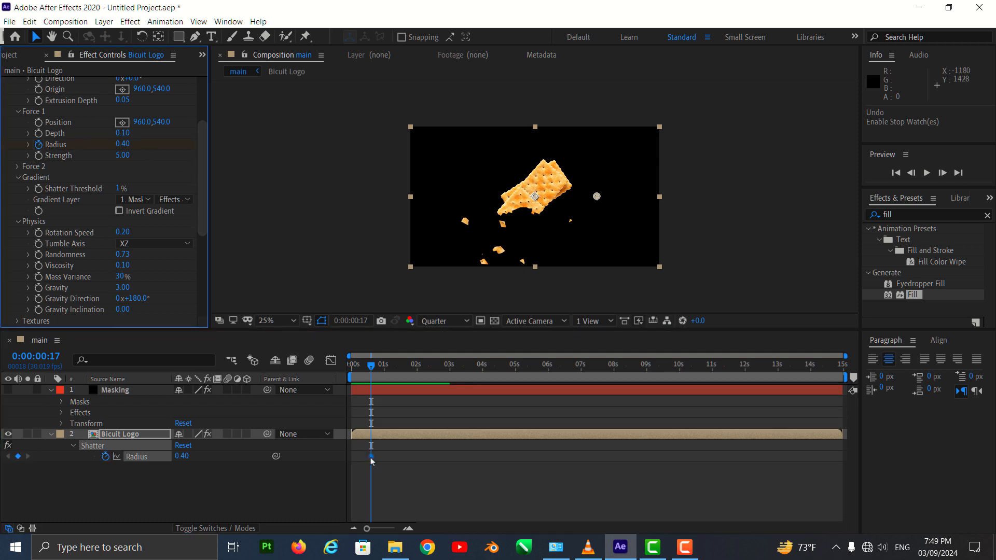
{"action": "left_click_drag", "start_coordinate": [370, 456], "coordinate": [387, 458]}
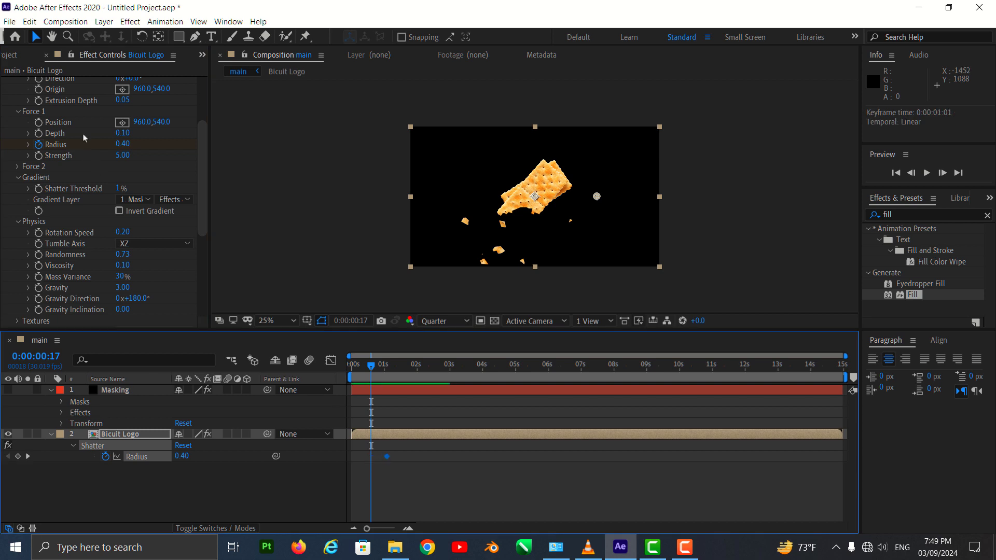
{"action": "left_click", "coordinate": [123, 146]}
{"action": "type", "text": "0"}
{"action": "key", "text": "Return"}
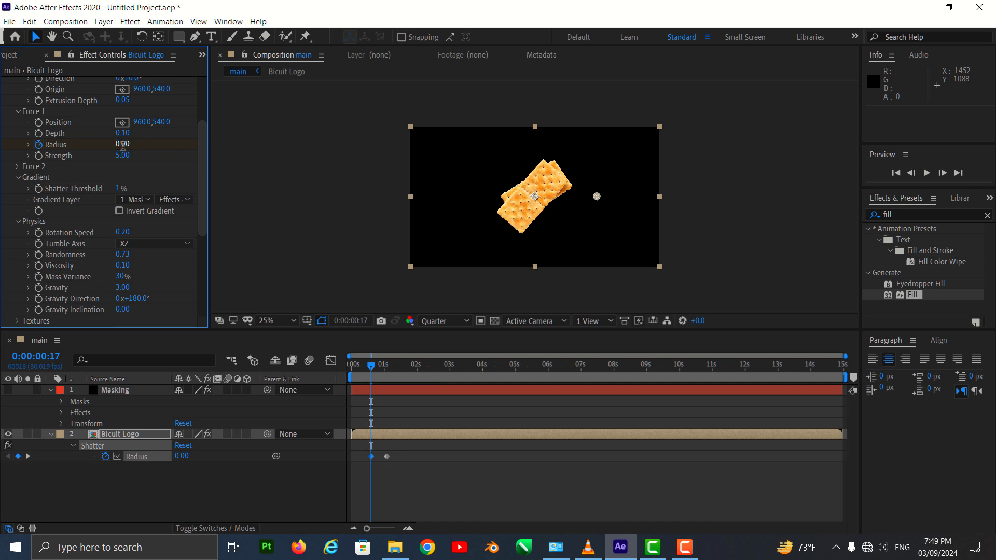
- Preview the keyframed break-up from the first frame and scrub back to where the radius animation begins
{"action": "left_click_drag", "start_coordinate": [367, 370], "coordinate": [331, 373]}
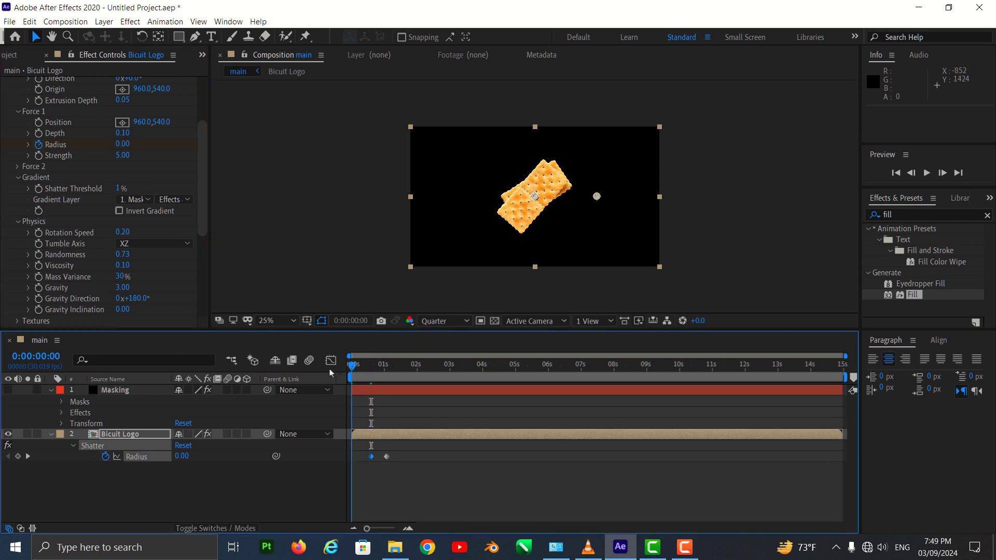
{"action": "key", "text": "space"}
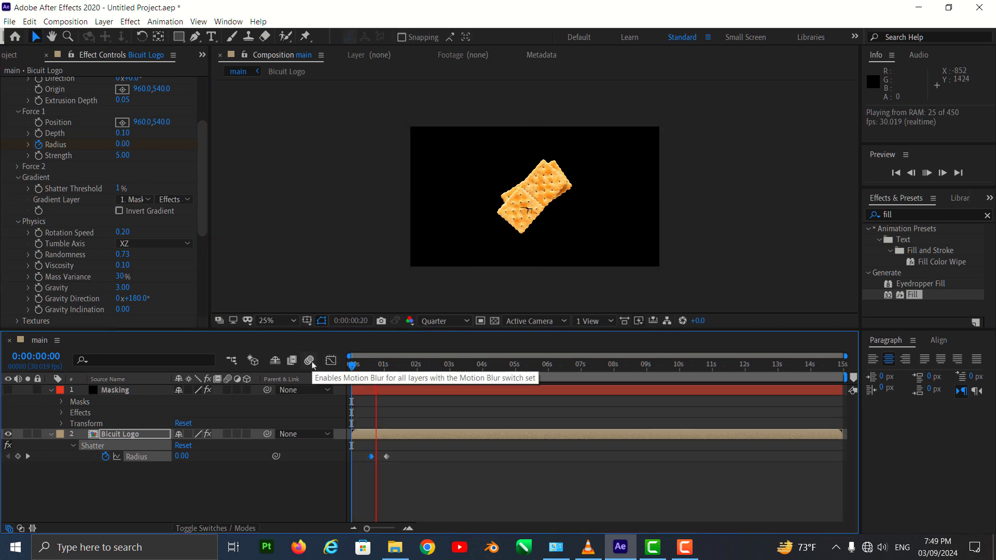
{"action": "key", "text": "space"}
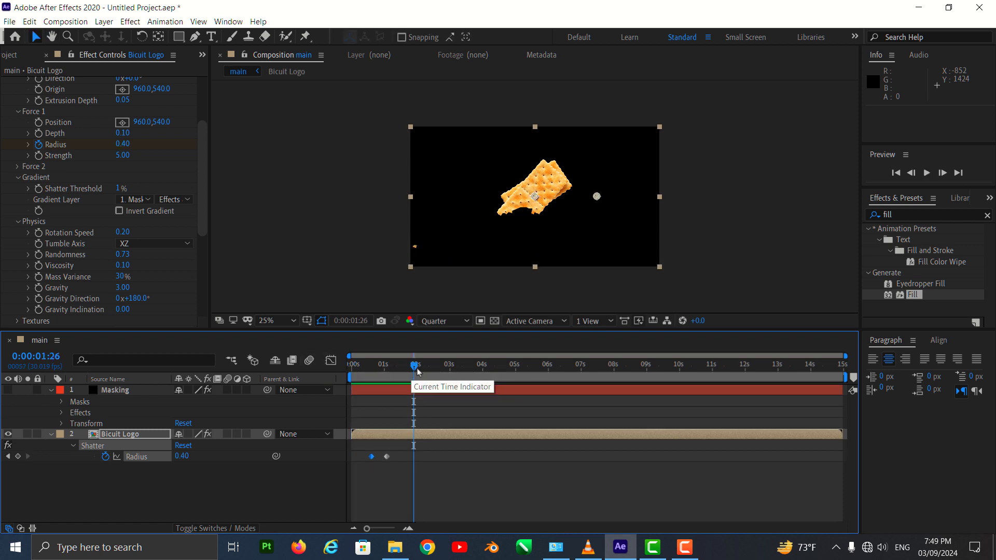
{"action": "left_click_drag", "start_coordinate": [413, 369], "coordinate": [373, 369]}
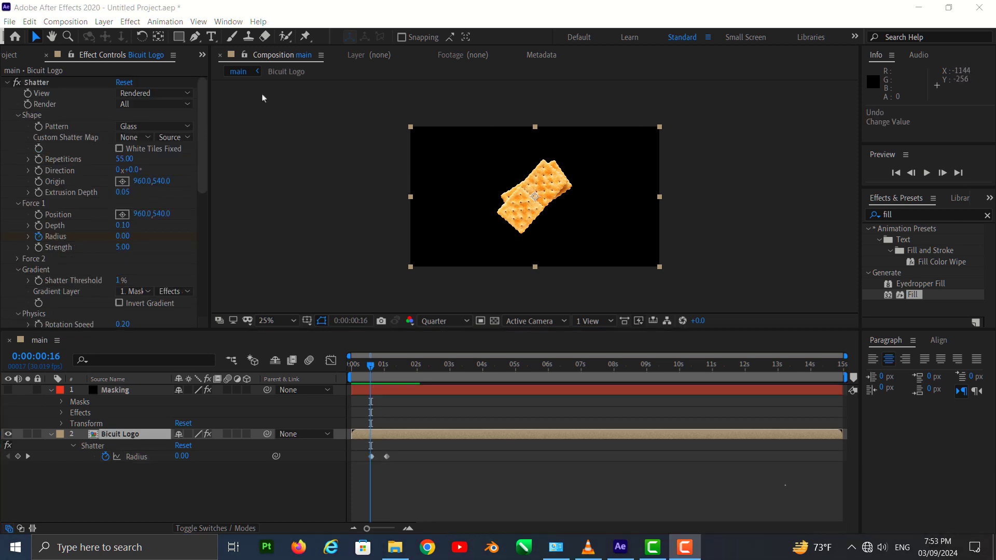
- Duplicate the Bicuit Logo layer and select the upper copy
{"action": "left_click", "coordinate": [51, 433]}
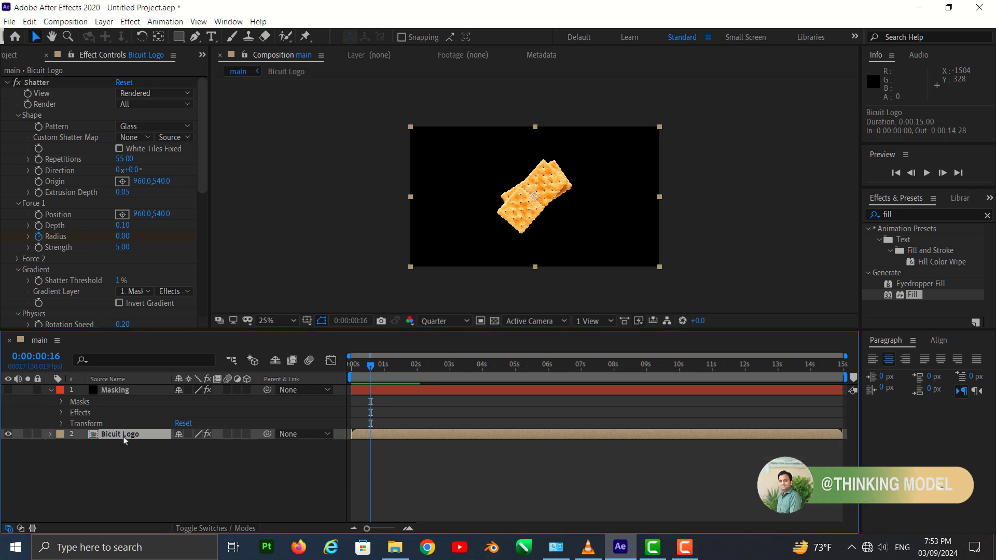
{"action": "key", "text": "ctrl+d"}
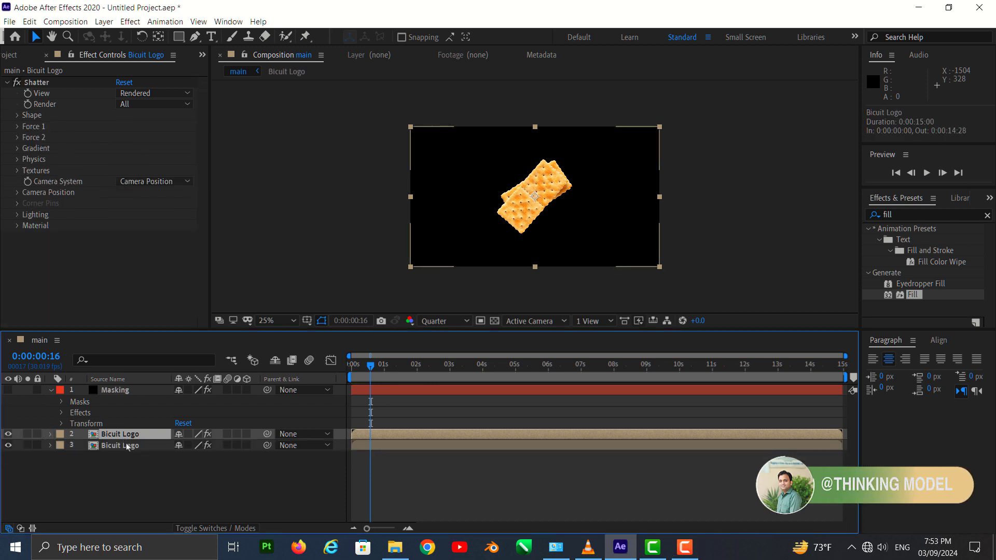
{"action": "left_click", "coordinate": [127, 446]}
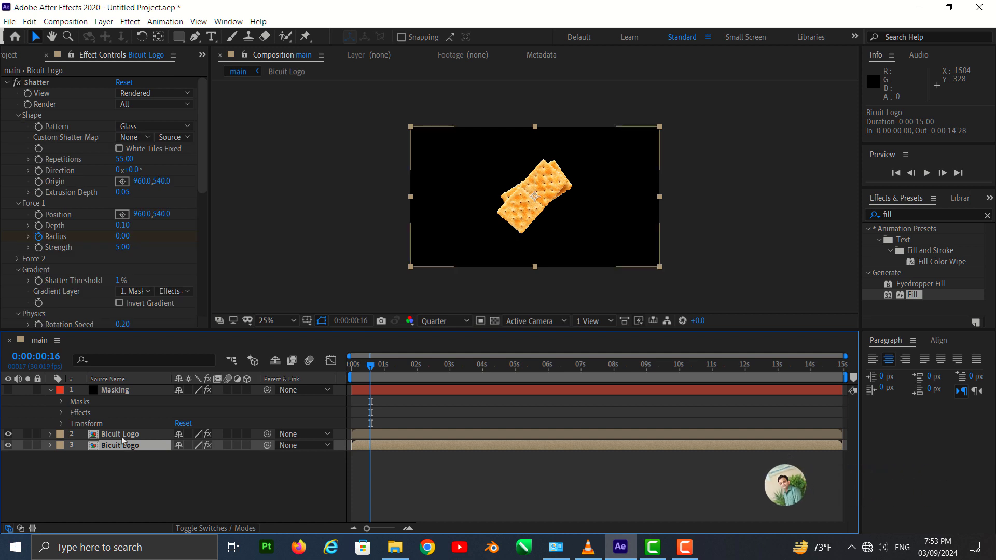
{"action": "left_click", "coordinate": [124, 434]}
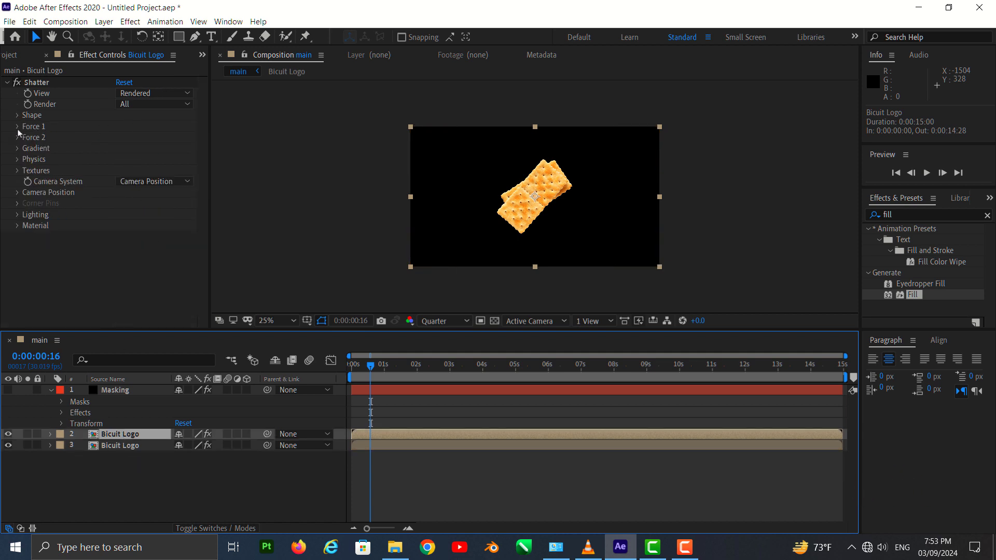
{"action": "left_click", "coordinate": [117, 447]}
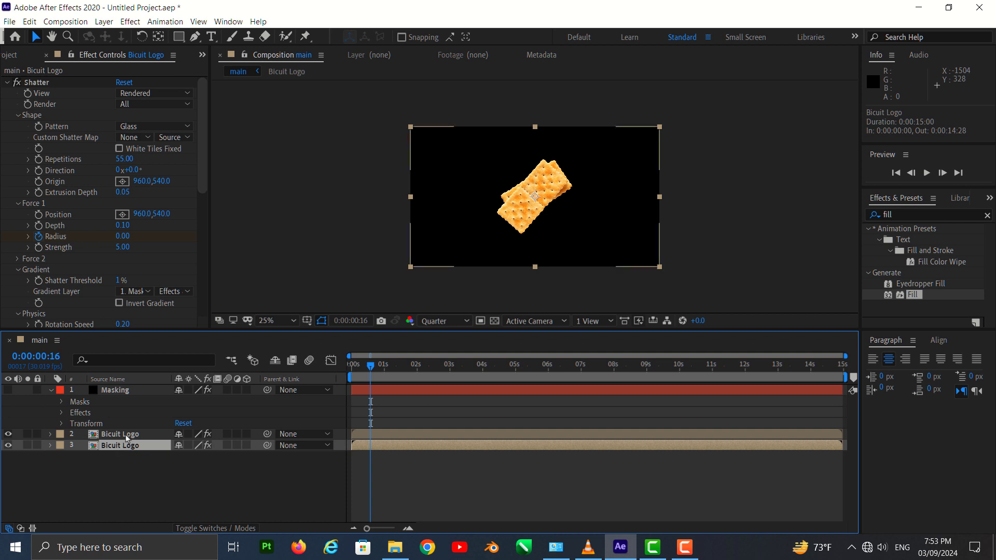
{"action": "left_click", "coordinate": [121, 434]}
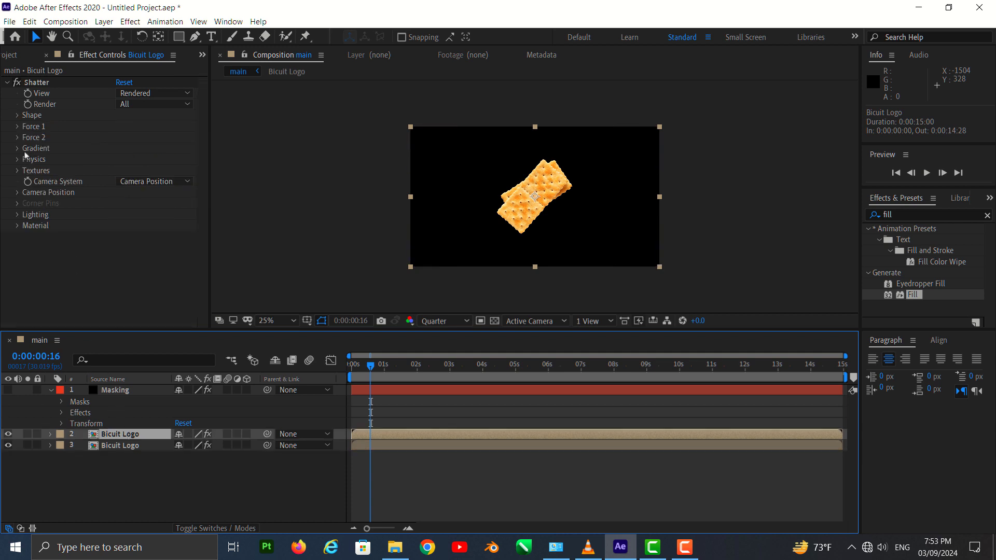
- Try 200 Repetitions for the Shatter shape on the upper Bicuit Logo layer and preview the break-up
{"action": "left_click", "coordinate": [17, 116]}
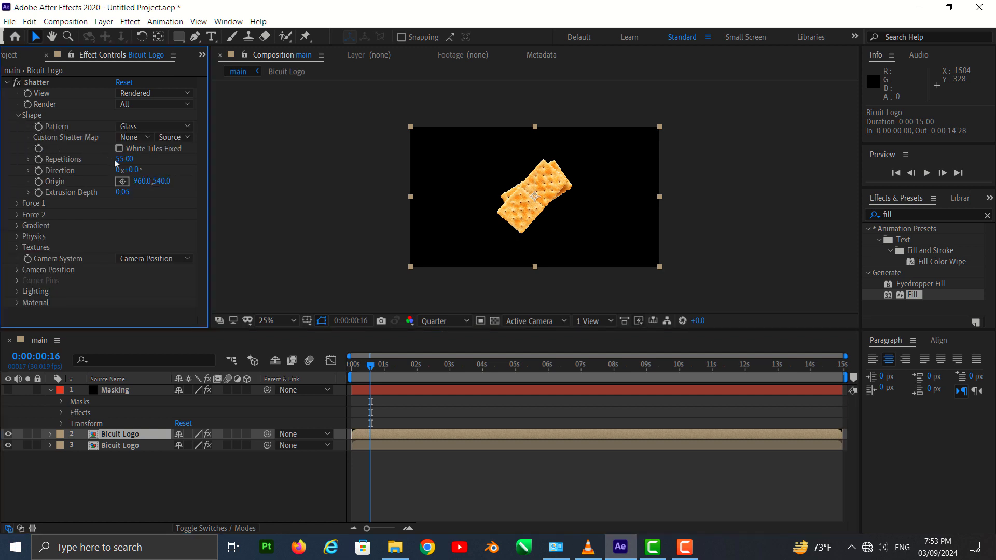
{"action": "left_click_drag", "start_coordinate": [119, 159], "coordinate": [130, 159]}
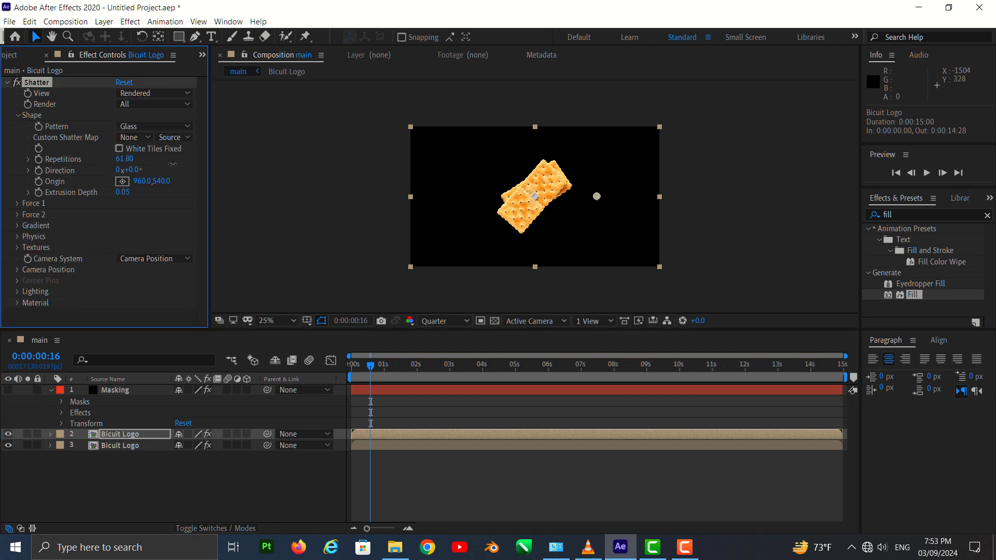
{"action": "left_click", "coordinate": [119, 160]}
{"action": "type", "text": "200"}
{"action": "key", "text": "Return"}
{"action": "left_click_drag", "start_coordinate": [370, 371], "coordinate": [356, 369]}
{"action": "key", "text": "space"}
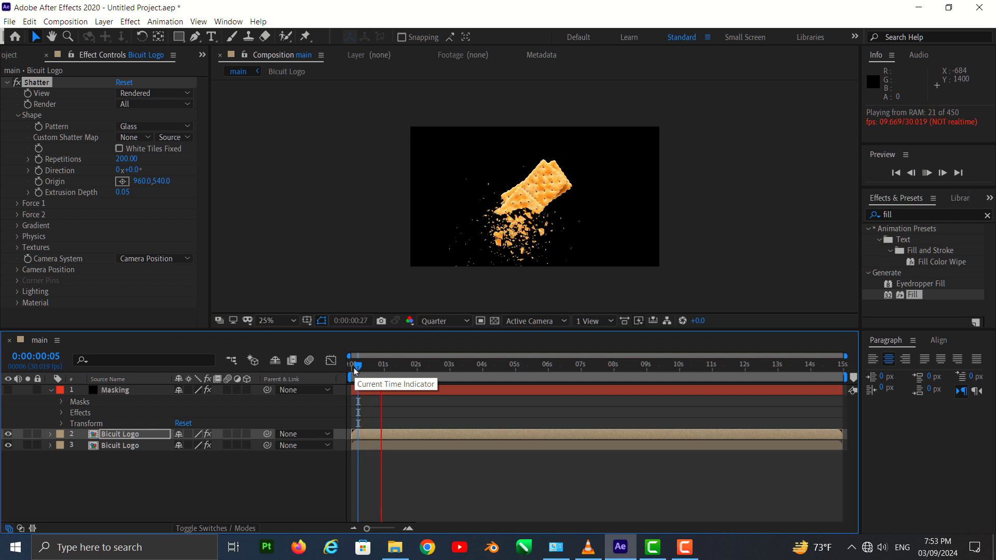
{"action": "key", "text": "space"}
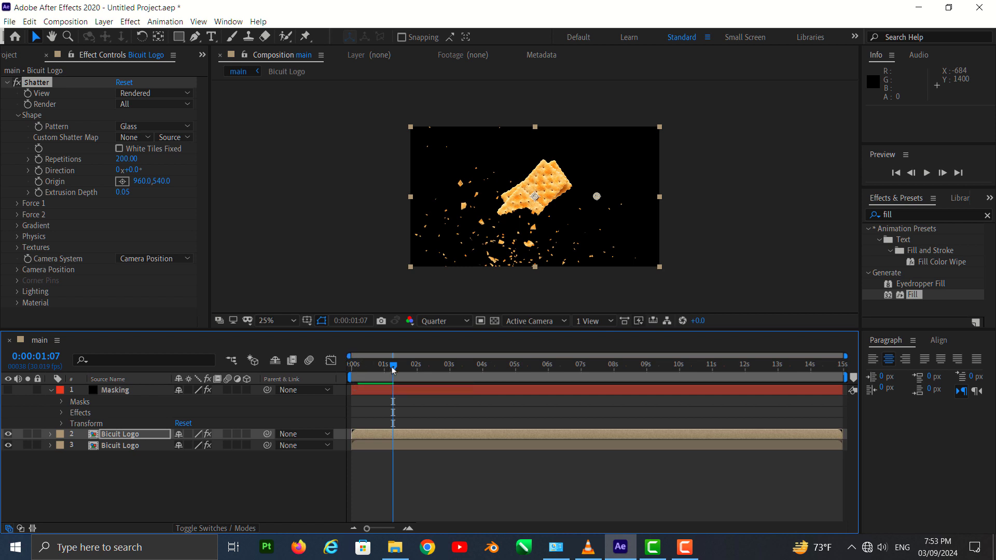
{"action": "left_click_drag", "start_coordinate": [393, 368], "coordinate": [385, 370]}
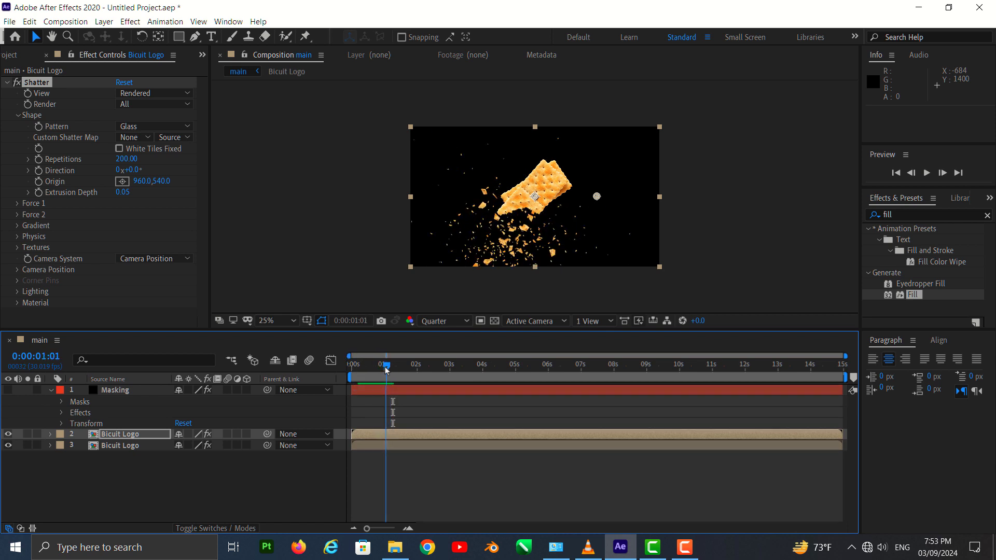
- Set the upper Bicuit Logo layer's Shatter Repetitions to 150 and scrub back through the break-up
{"action": "left_click", "coordinate": [126, 160]}
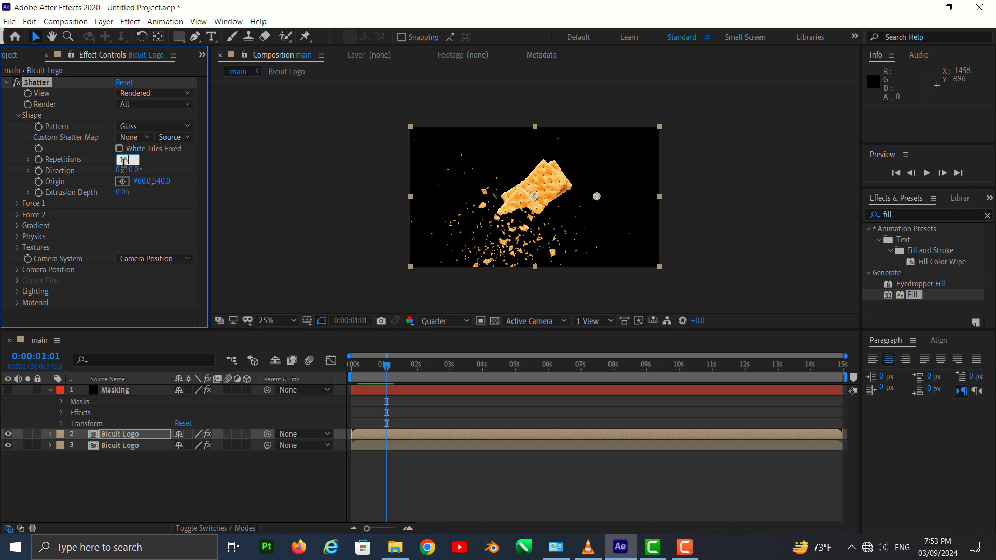
{"action": "key", "text": "Return"}
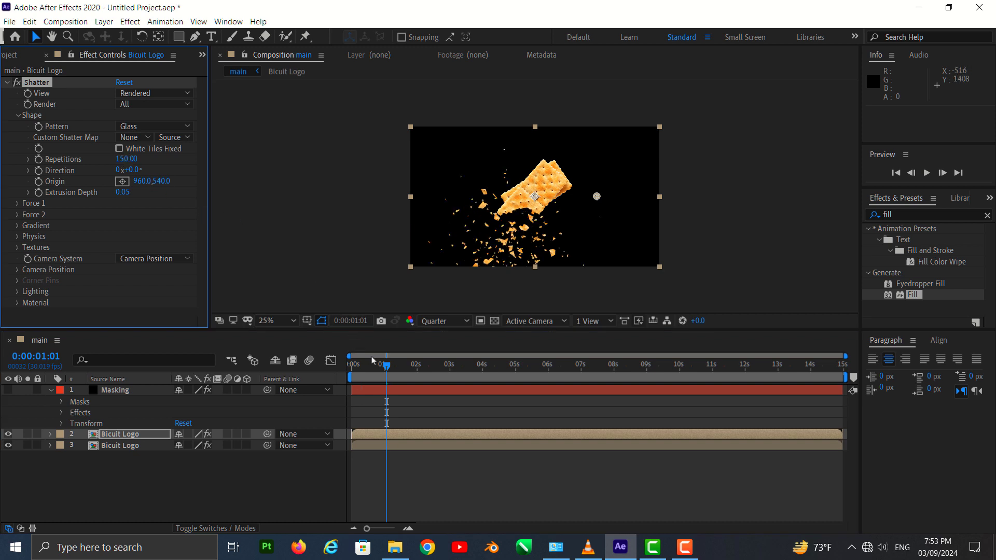
{"action": "mouse_move", "coordinate": [390, 370]}
{"action": "left_mouse_down"}
{"action": "mouse_move", "coordinate": [363, 370]}
{"action": "mouse_move", "coordinate": [382, 375]}
{"action": "mouse_move", "coordinate": [375, 368]}
{"action": "left_mouse_up"}
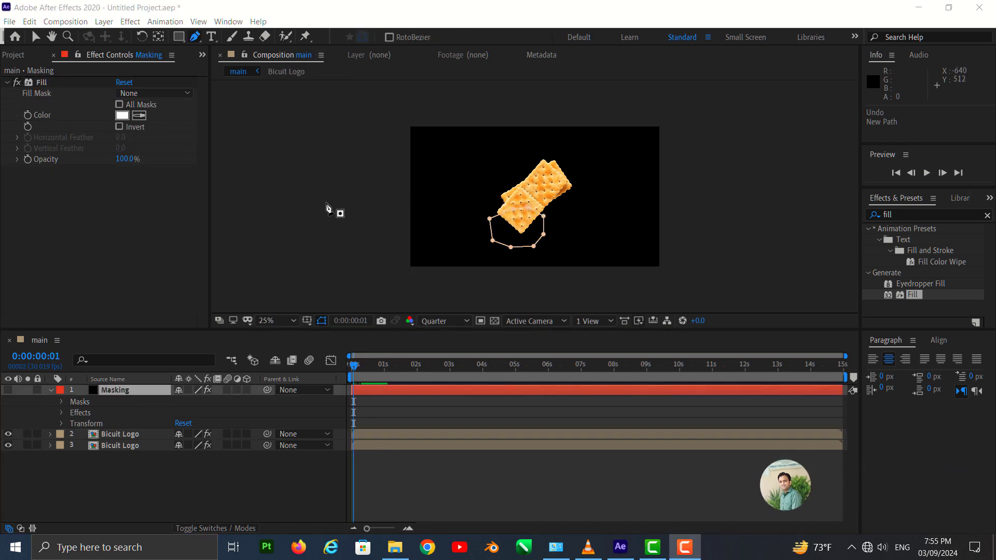
- Try a four-point Pen mask across the upper part of the biscuits on the Masking layer, then undo it
{"action": "mouse_move", "coordinate": [354, 369]}
{"action": "left_mouse_down"}
{"action": "mouse_move", "coordinate": [382, 371]}
{"action": "mouse_move", "coordinate": [362, 370]}
{"action": "left_mouse_up"}
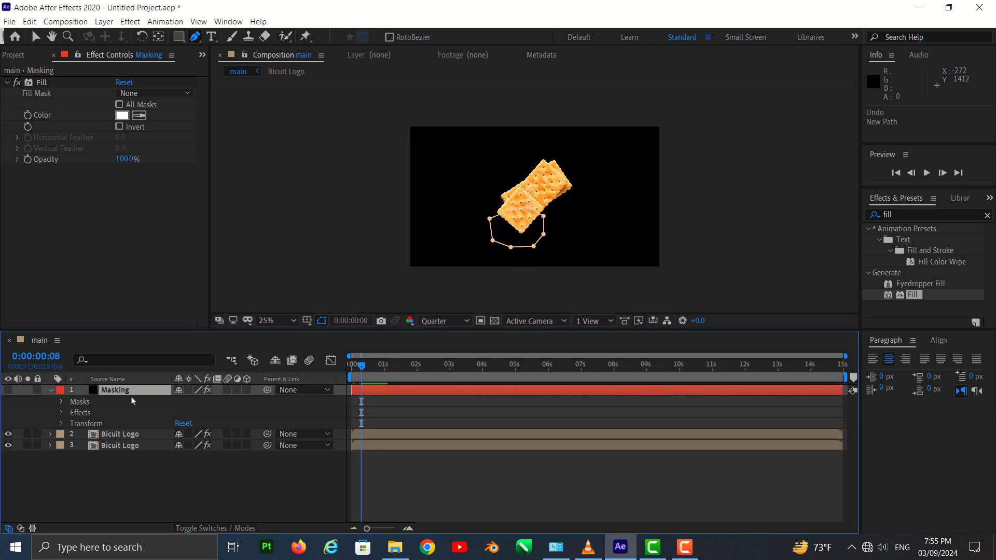
{"action": "left_click", "coordinate": [50, 390]}
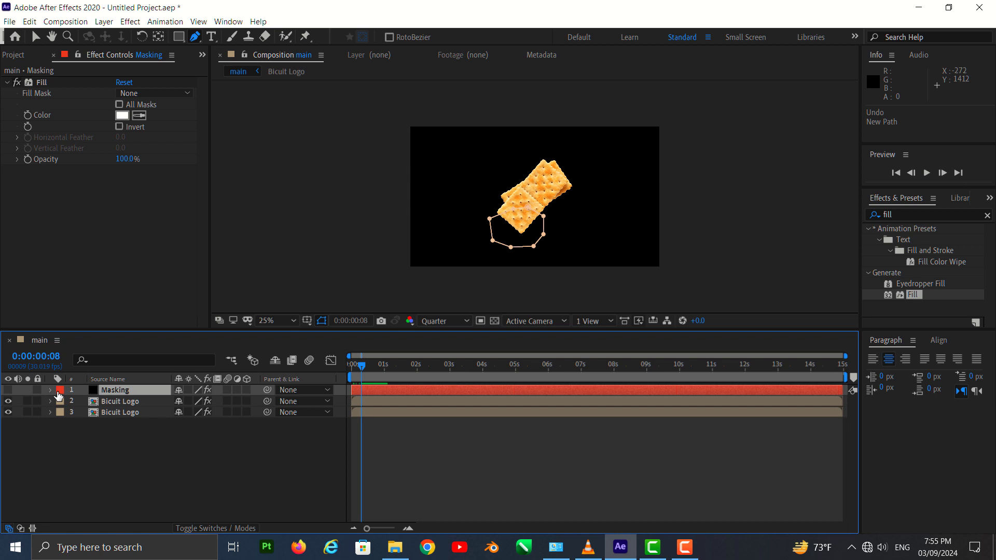
{"action": "left_click", "coordinate": [118, 393]}
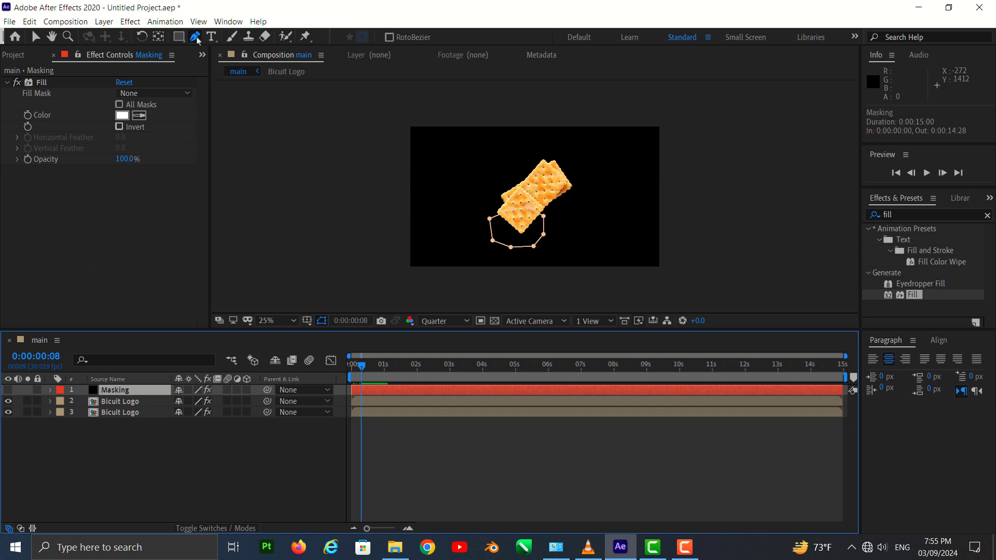
{"action": "left_click", "coordinate": [508, 172]}
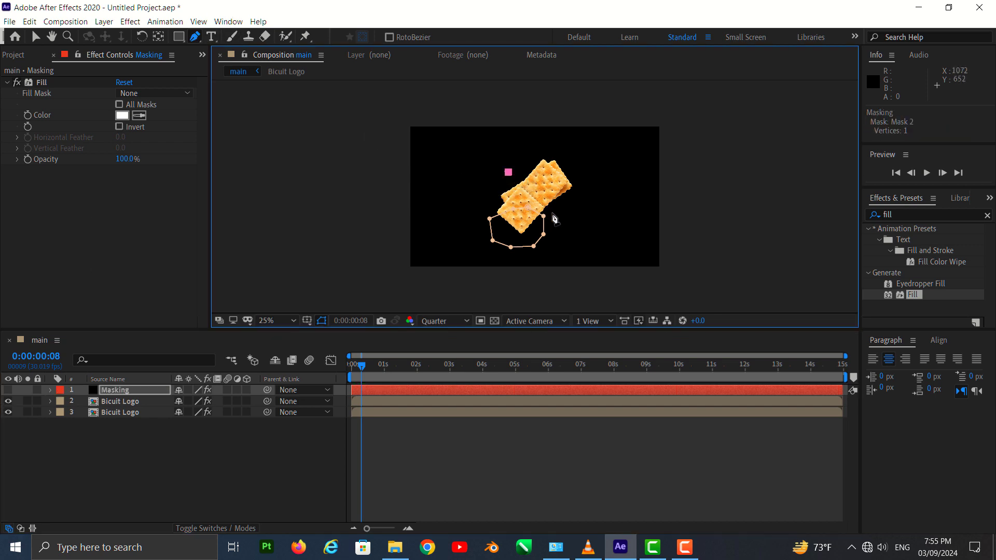
{"action": "left_click", "coordinate": [554, 213]}
{"action": "left_click", "coordinate": [508, 172]}
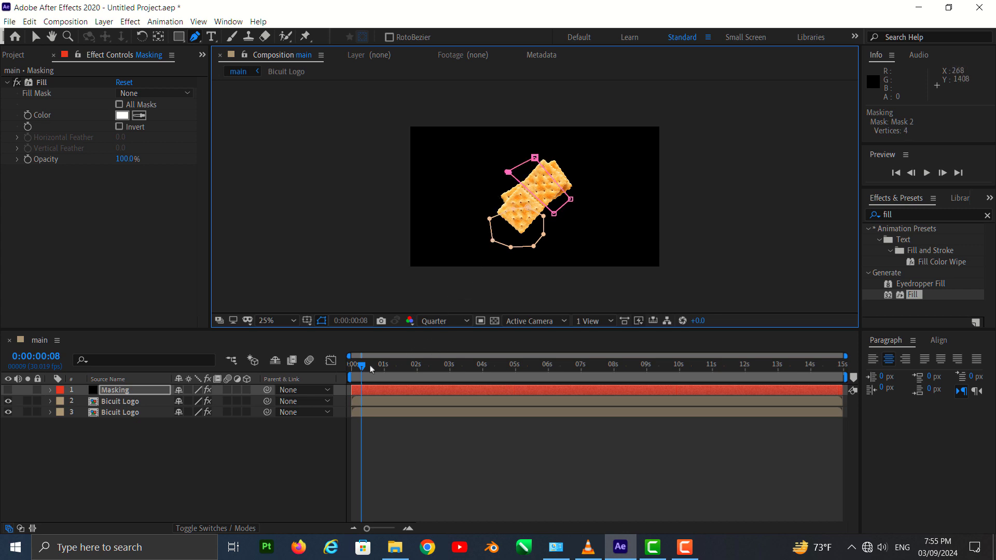
{"action": "mouse_move", "coordinate": [363, 367]}
{"action": "left_mouse_down"}
{"action": "mouse_move", "coordinate": [393, 368]}
{"action": "mouse_move", "coordinate": [353, 368]}
{"action": "left_mouse_up"}
{"action": "key", "text": "ctrl+z"}
{"action": "key", "text": "ctrl+z"}
{"action": "key", "text": "ctrl+z"}
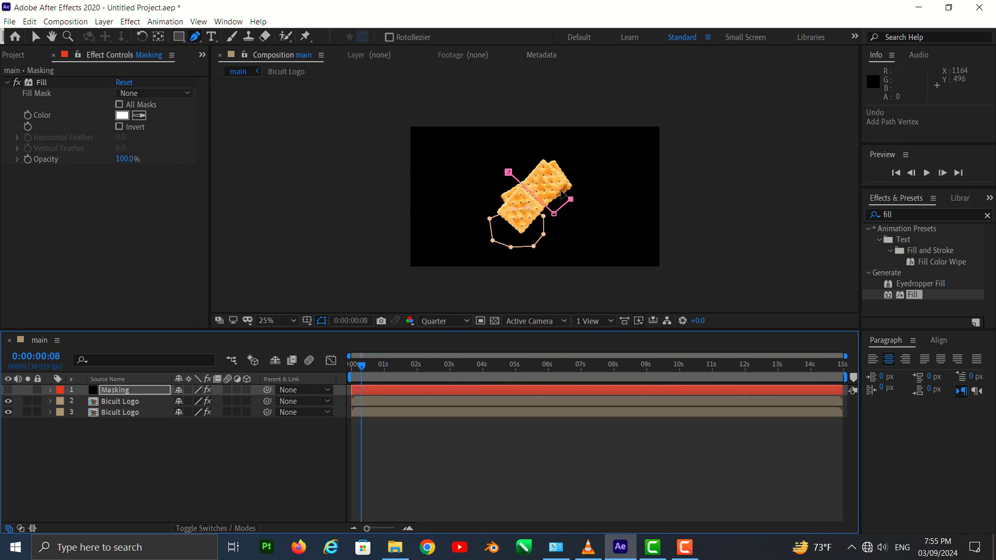
{"action": "key", "text": "ctrl+z"}
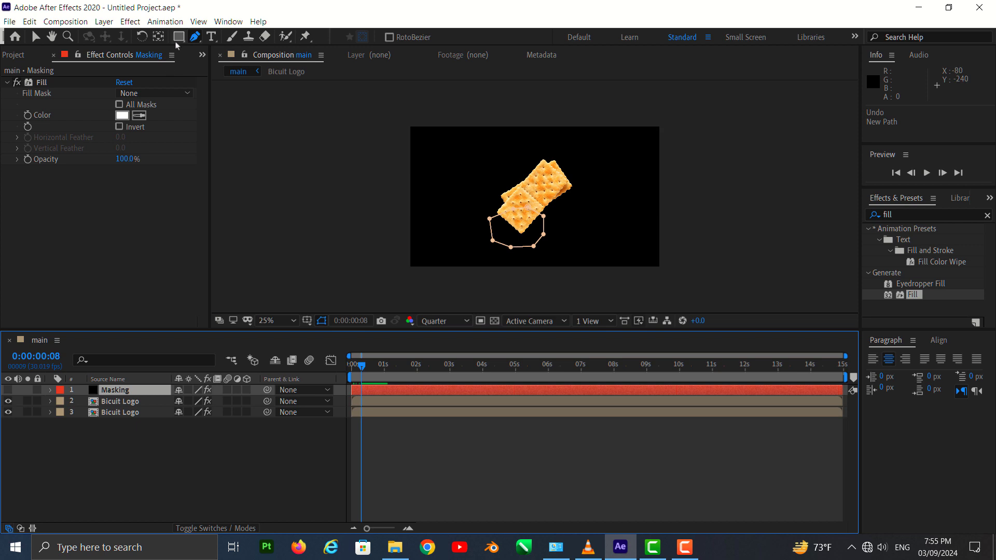
- Draw an elliptical mask about 336 by 300 px over the biscuits' upper end on the Masking layer and preview the break-up
{"action": "left_click", "coordinate": [180, 39]}
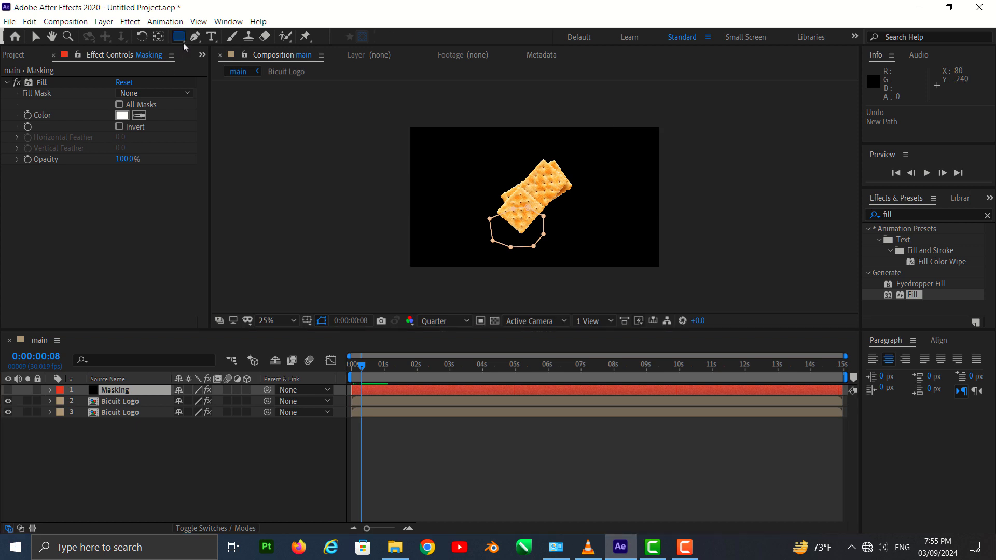
{"action": "left_click_drag", "start_coordinate": [180, 38], "coordinate": [218, 63]}
{"action": "left_click_drag", "start_coordinate": [522, 147], "coordinate": [563, 189]}
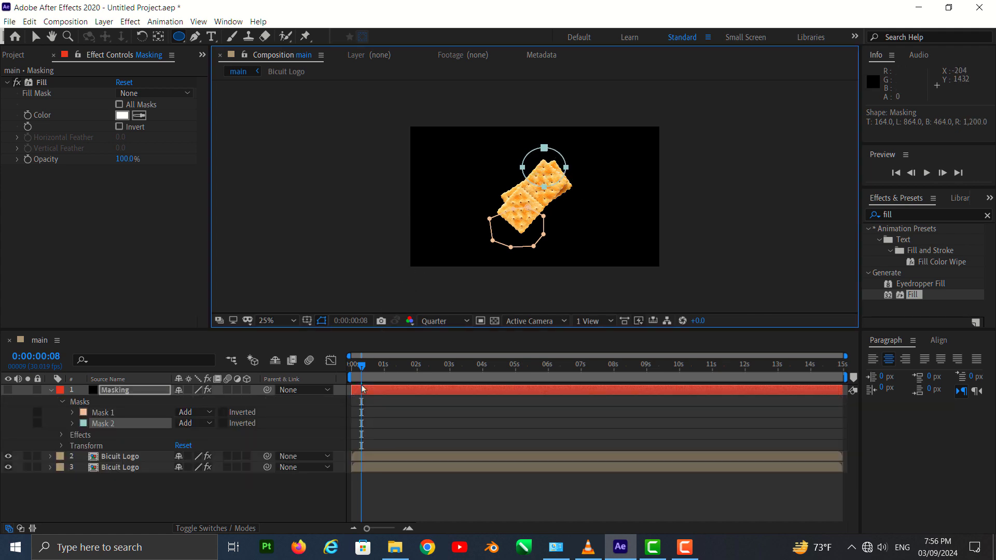
{"action": "left_click_drag", "start_coordinate": [365, 367], "coordinate": [350, 368]}
{"action": "key", "text": "space"}
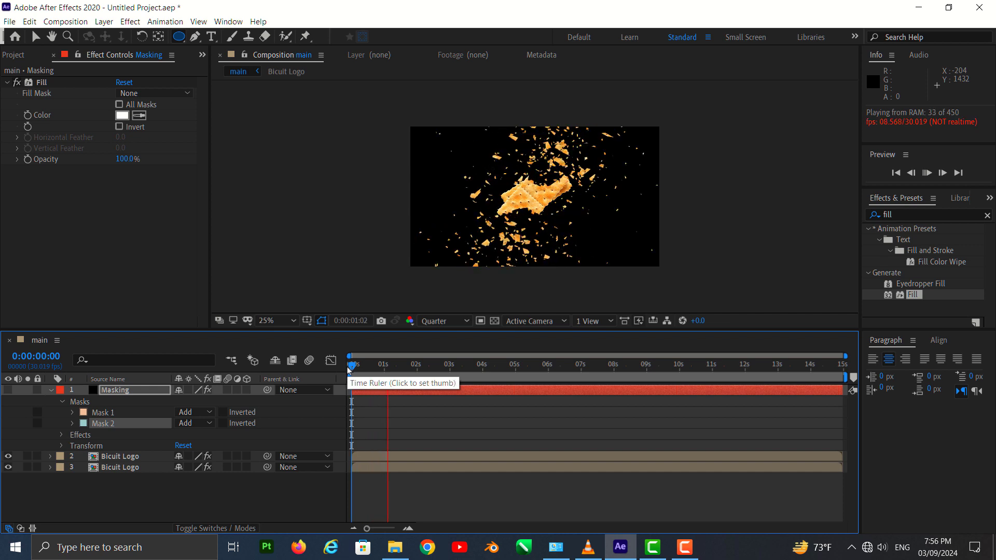
{"action": "key", "text": "space"}
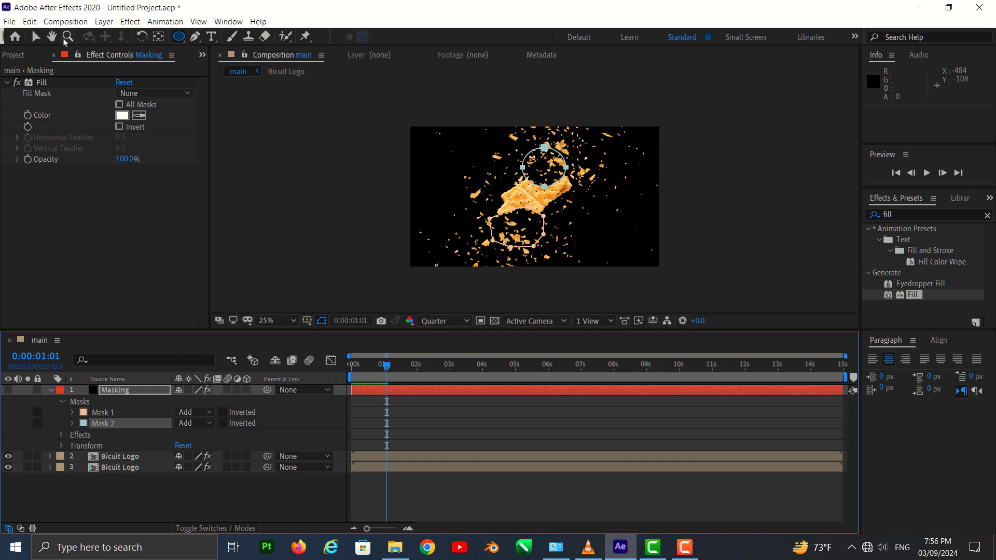
- Try moving the elliptical mask with the Selection tool and undo back to before the ellipse was drawn
{"action": "left_click", "coordinate": [36, 37]}
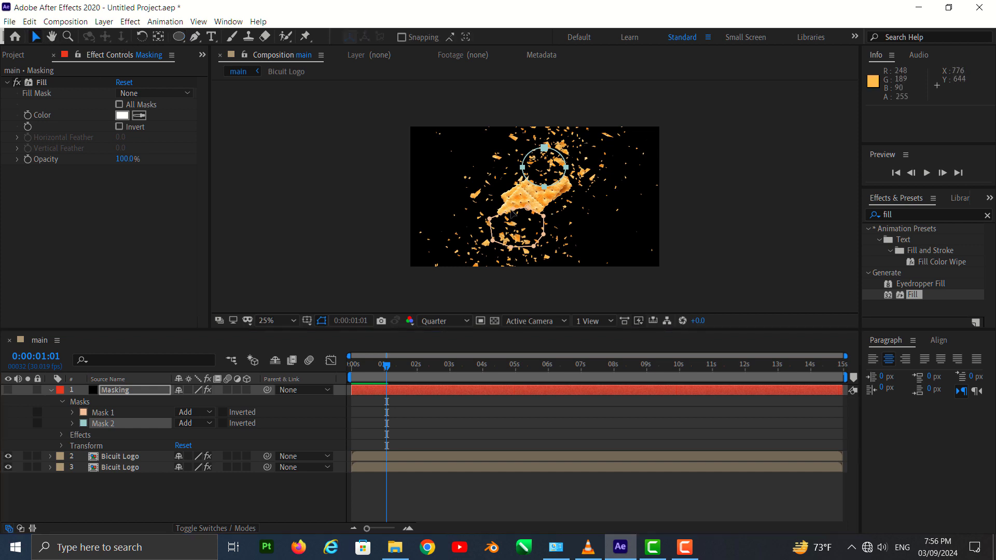
{"action": "left_click", "coordinate": [545, 191]}
{"action": "mouse_move", "coordinate": [544, 194]}
{"action": "left_mouse_down"}
{"action": "mouse_move", "coordinate": [523, 200]}
{"action": "mouse_move", "coordinate": [540, 185]}
{"action": "left_mouse_up"}
{"action": "key", "text": "ctrl+z"}
{"action": "key", "text": "ctrl+z"}
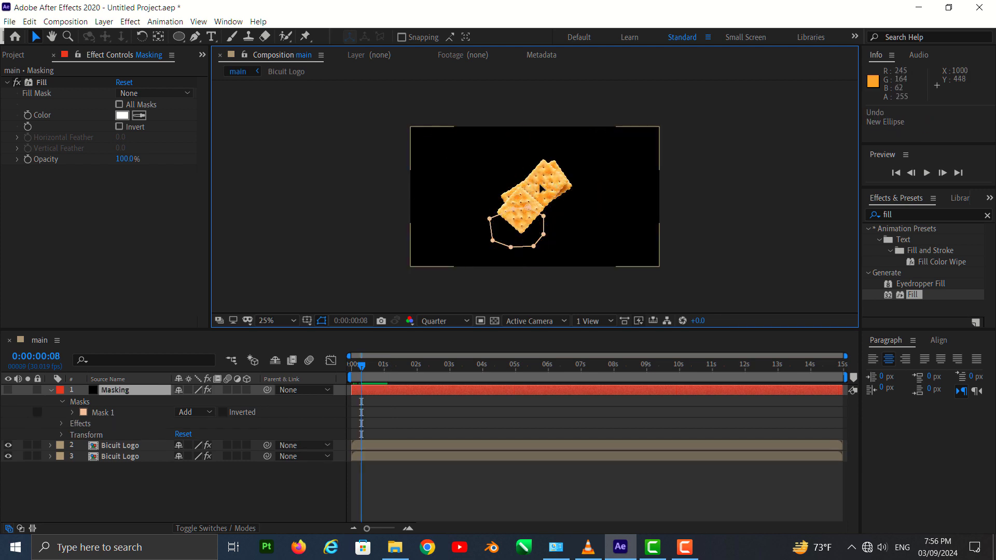